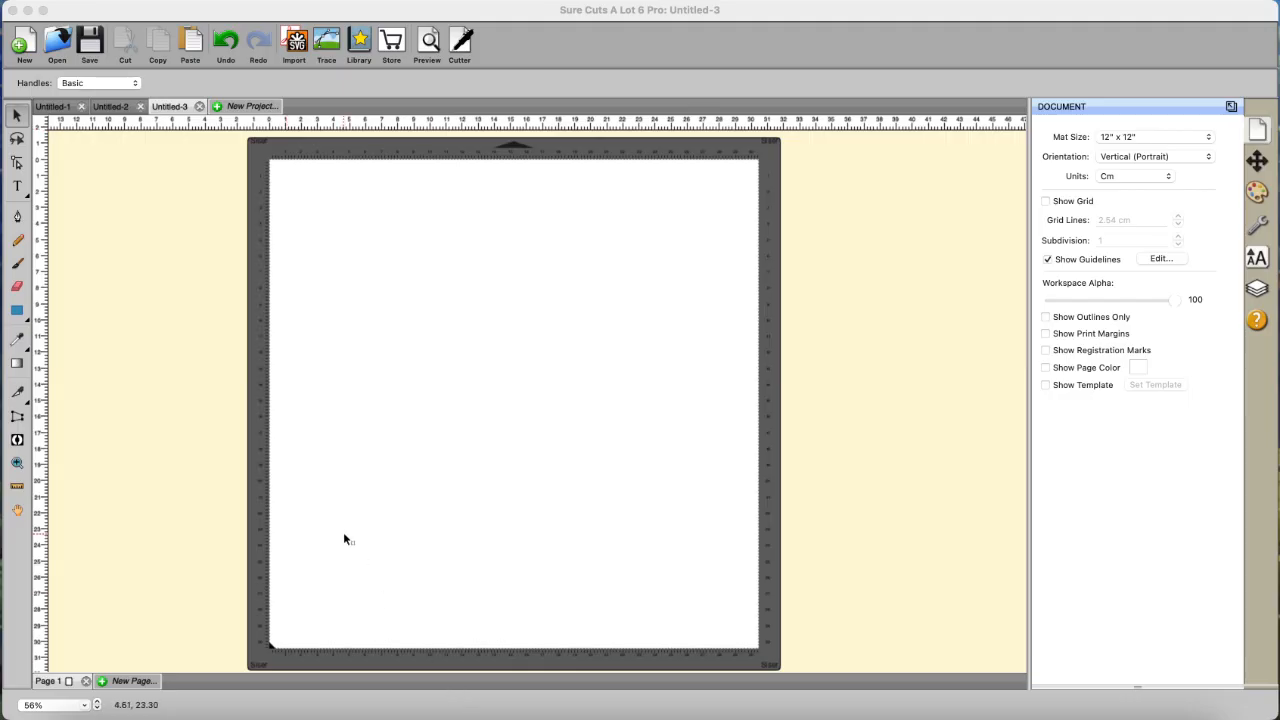
# Insert the Circle from the library's Basic Shapes, enlarge it to about 19.16 cm wide, and place it centrally on the mat
pyautogui.click(366, 55)
pyautogui.doubleClick(698, 258)
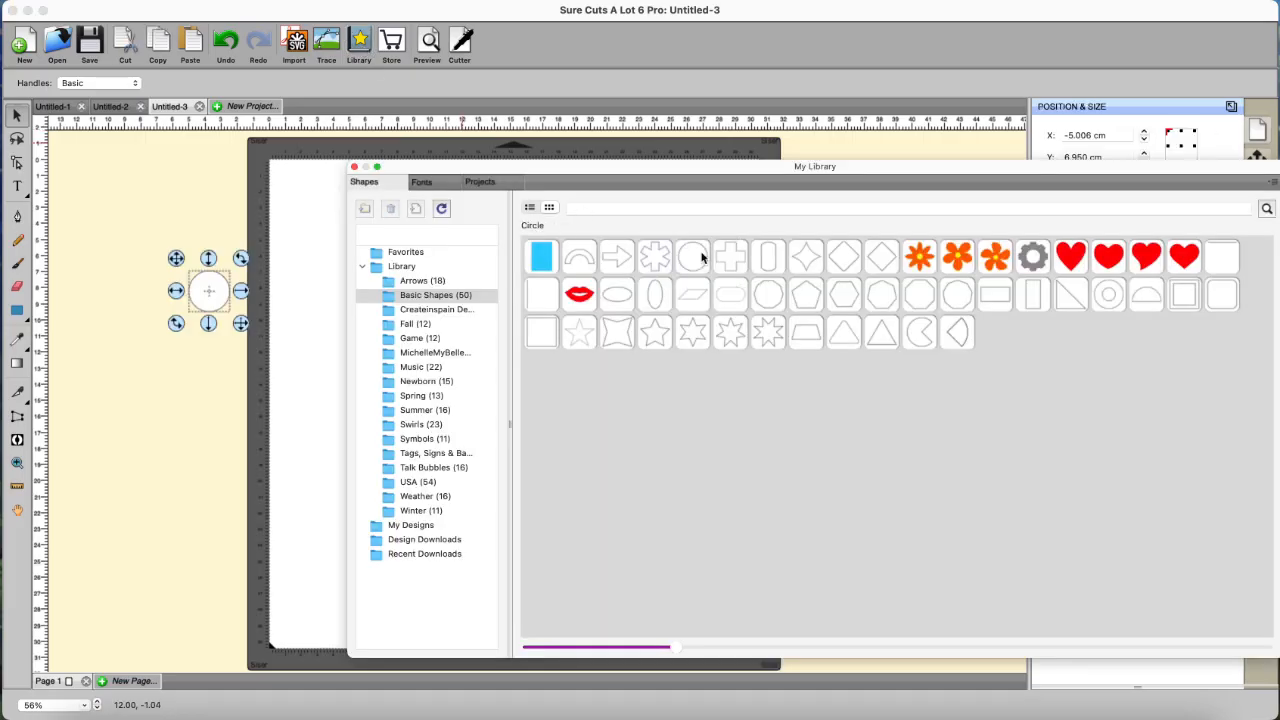
pyautogui.click(354, 166)
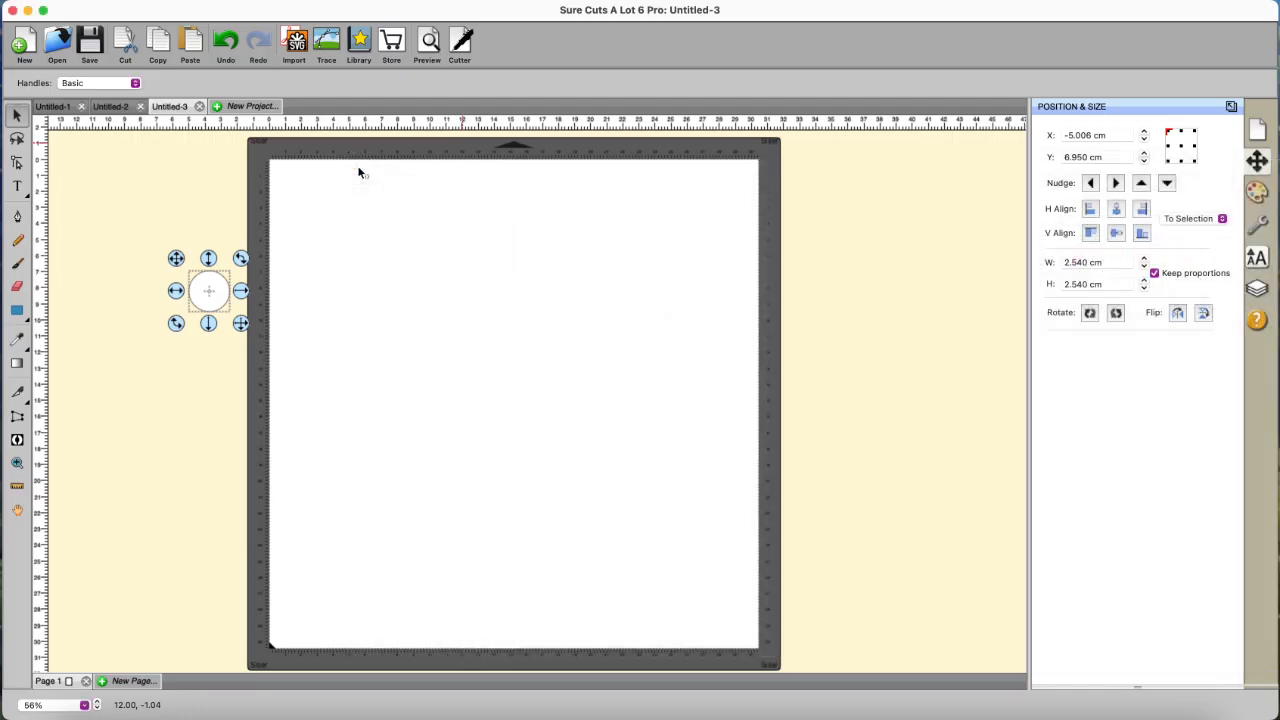
pyautogui.moveTo(241, 323); pyautogui.dragTo(509, 531)
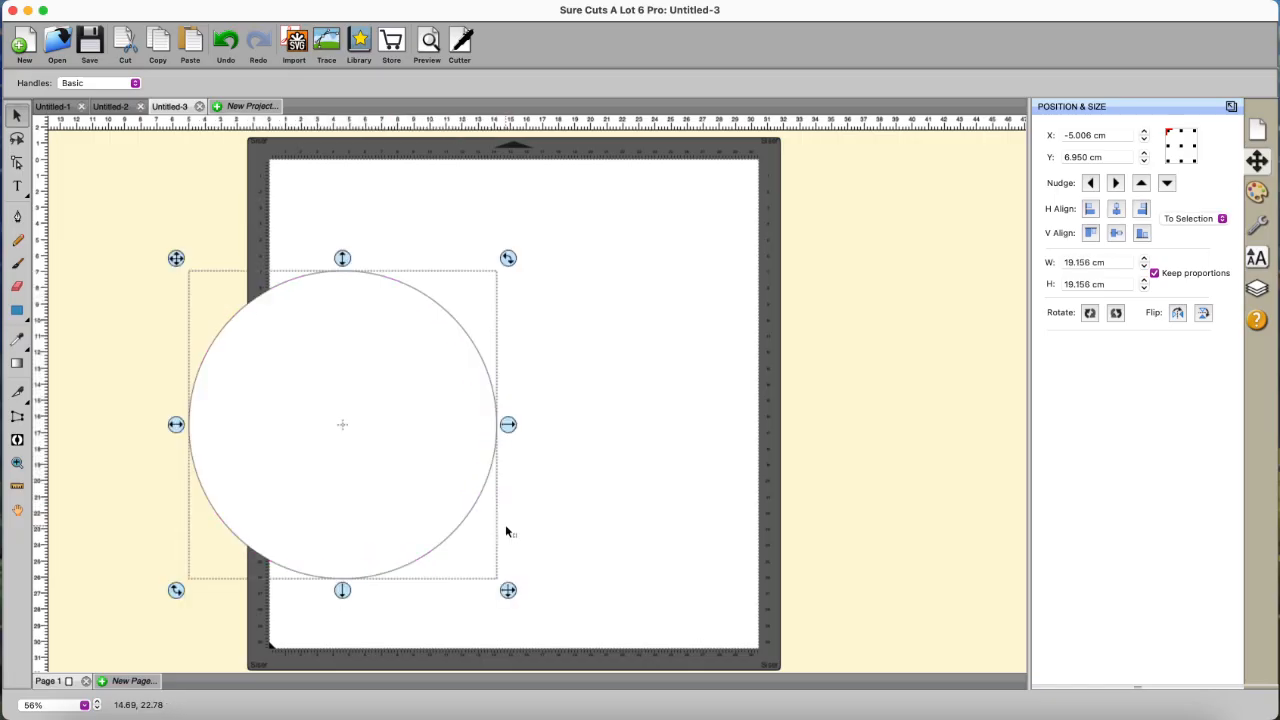
pyautogui.moveTo(400, 429); pyautogui.dragTo(575, 410)
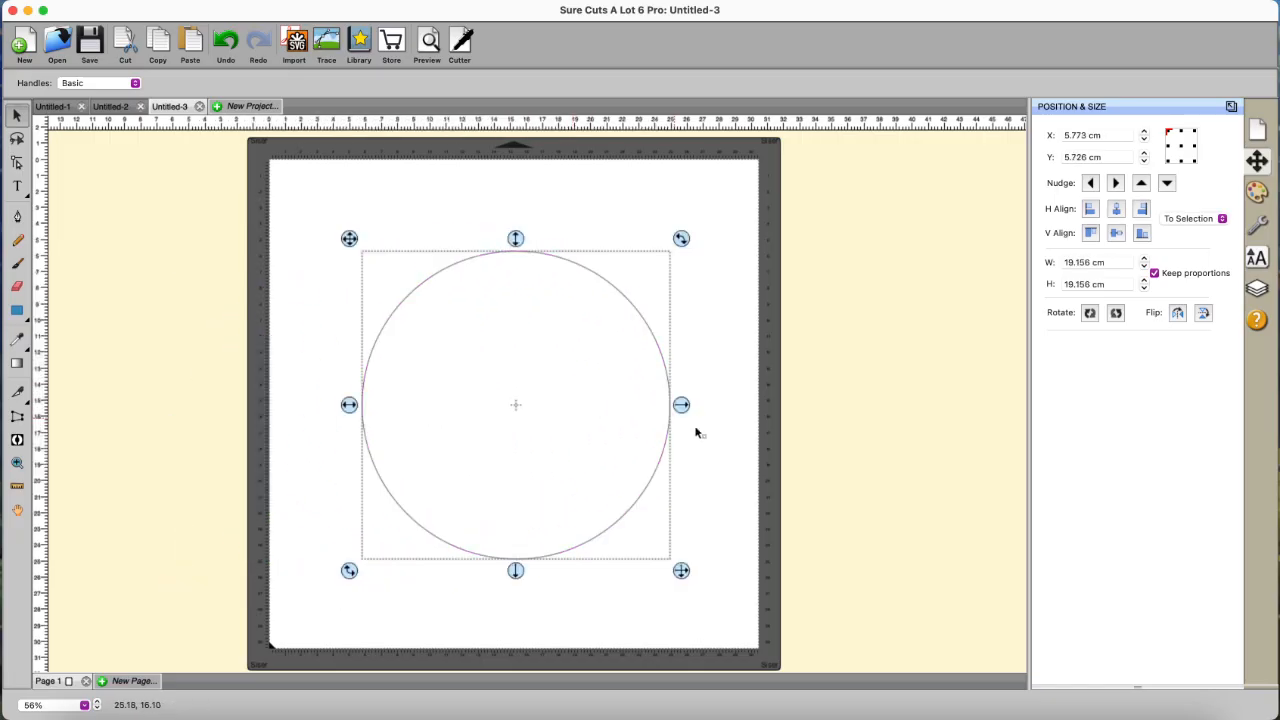
pyautogui.click(731, 466)
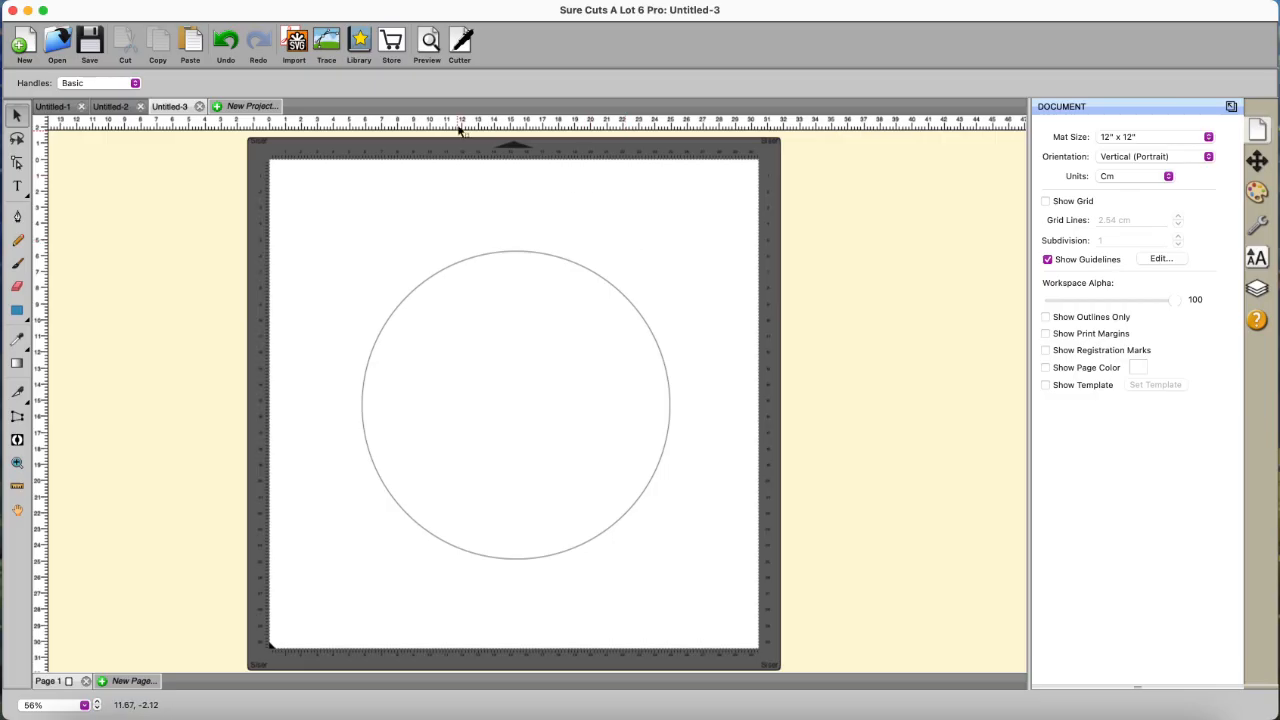
# Insert the cross from the library's Basic Shapes and place it on the circle's upper edge
pyautogui.click(360, 42)
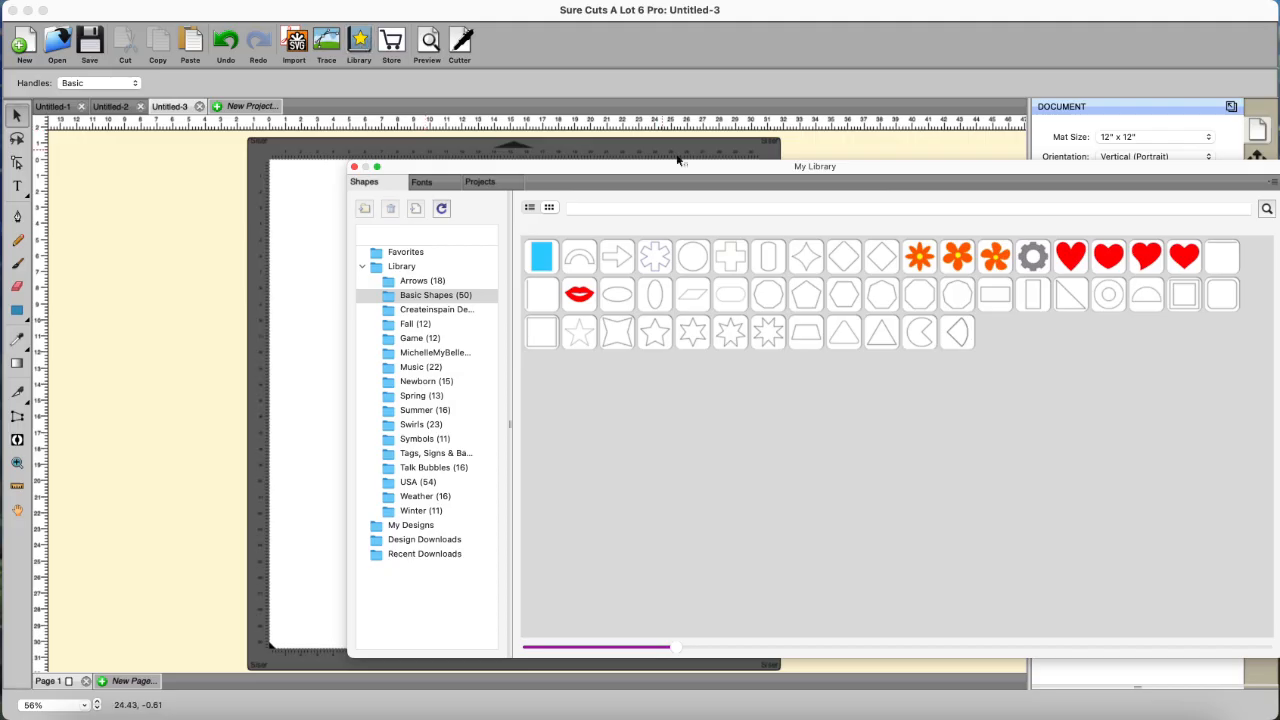
pyautogui.doubleClick(731, 258)
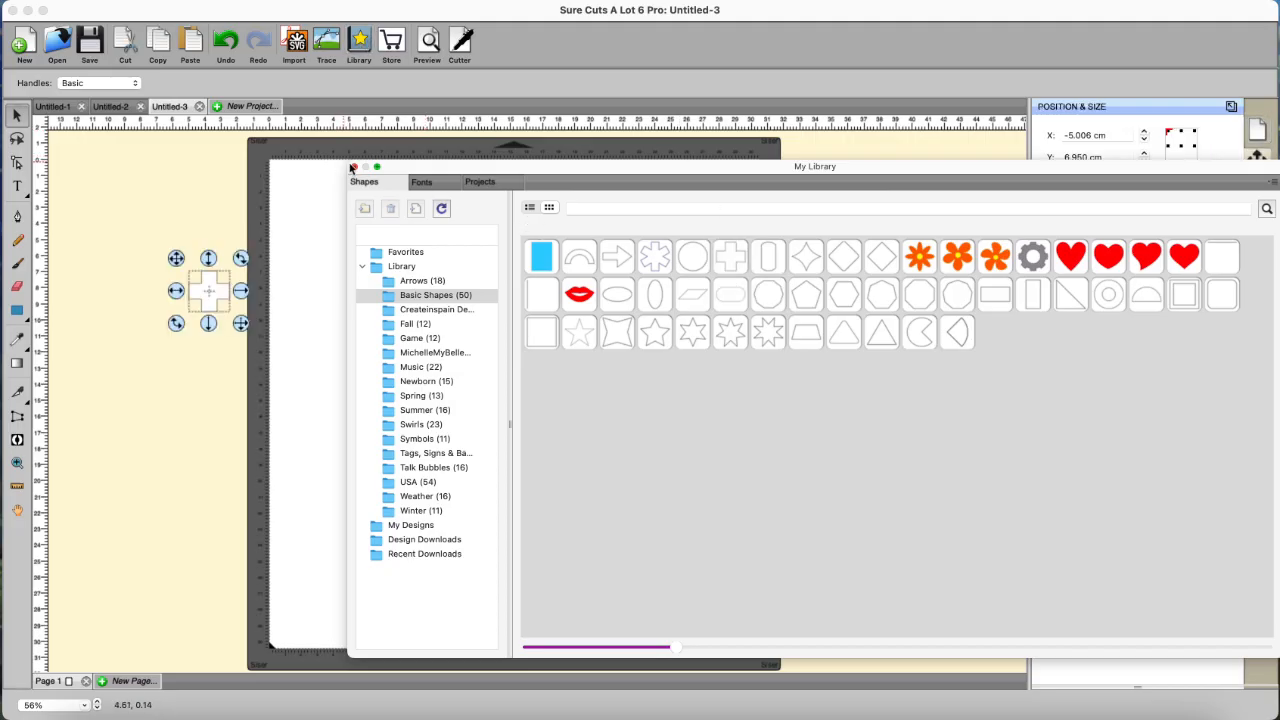
pyautogui.click(354, 167)
pyautogui.moveTo(224, 289); pyautogui.dragTo(509, 240)
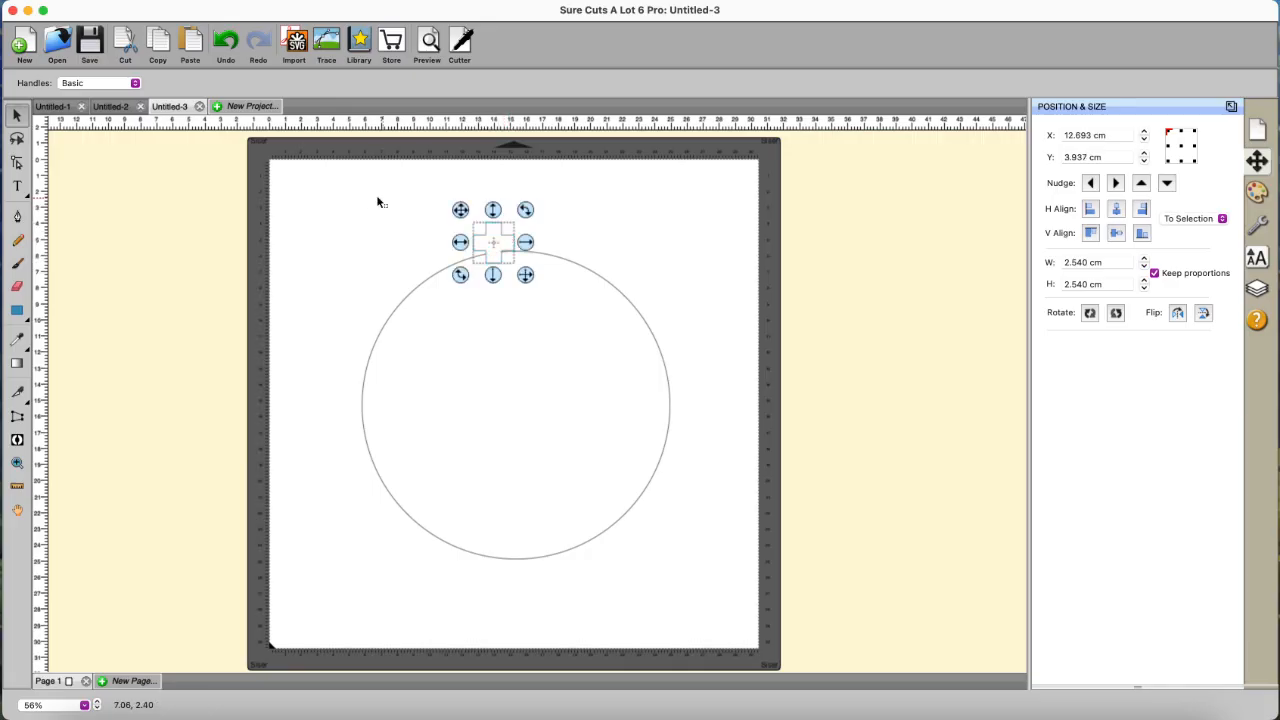
# Start the Object On Path effect for the cross and circle with Auto Preview on, keeping its dialog clear of the artwork
pyautogui.moveTo(322, 194); pyautogui.dragTo(733, 615)
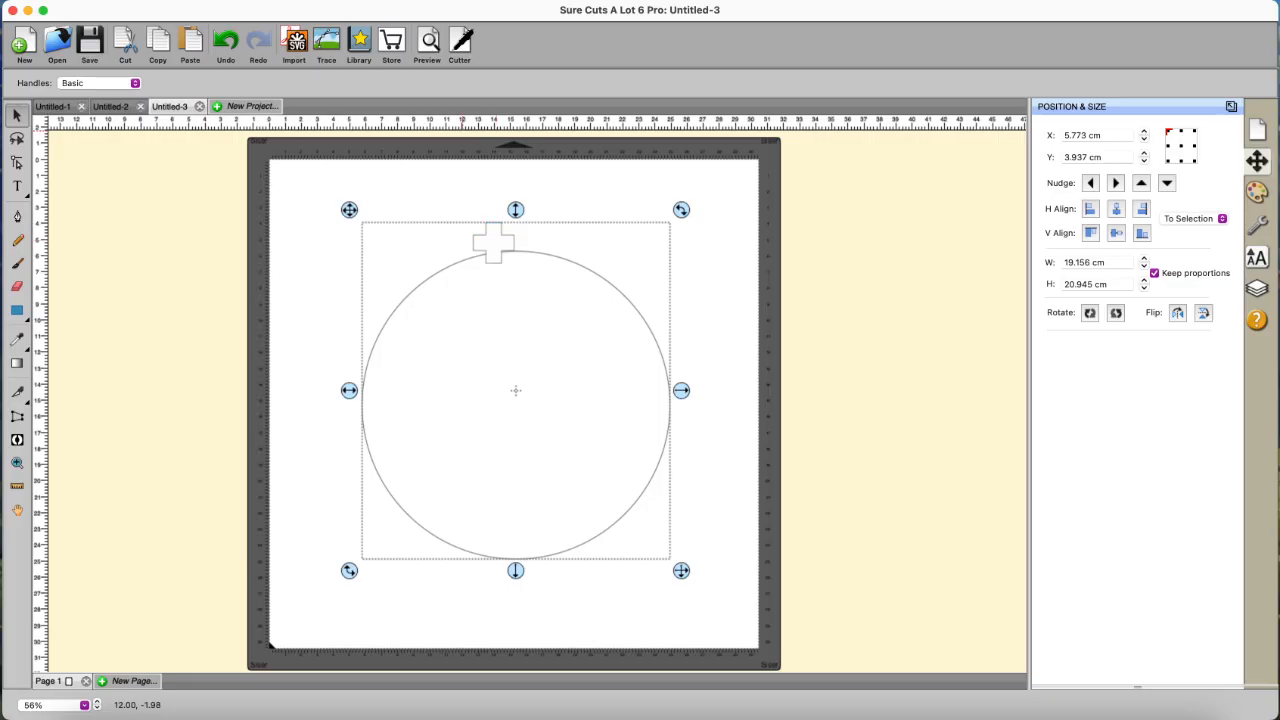
pyautogui.click(408, 1)
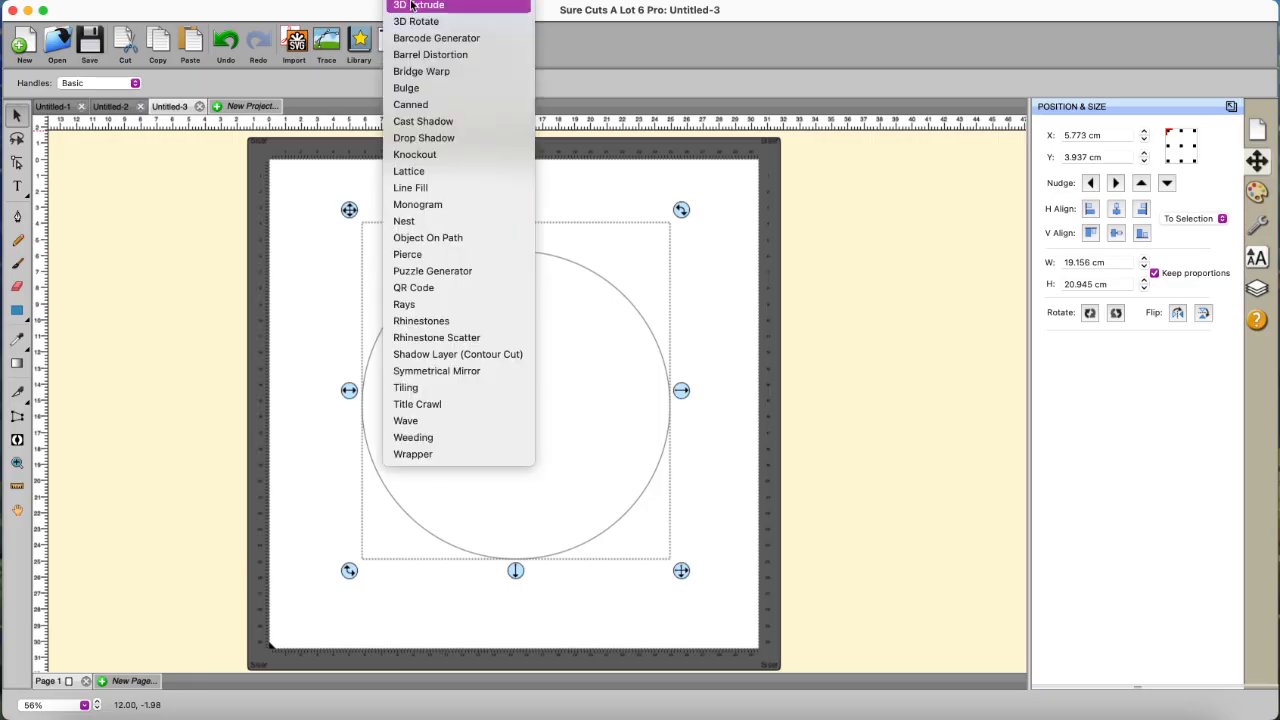
pyautogui.click(419, 241)
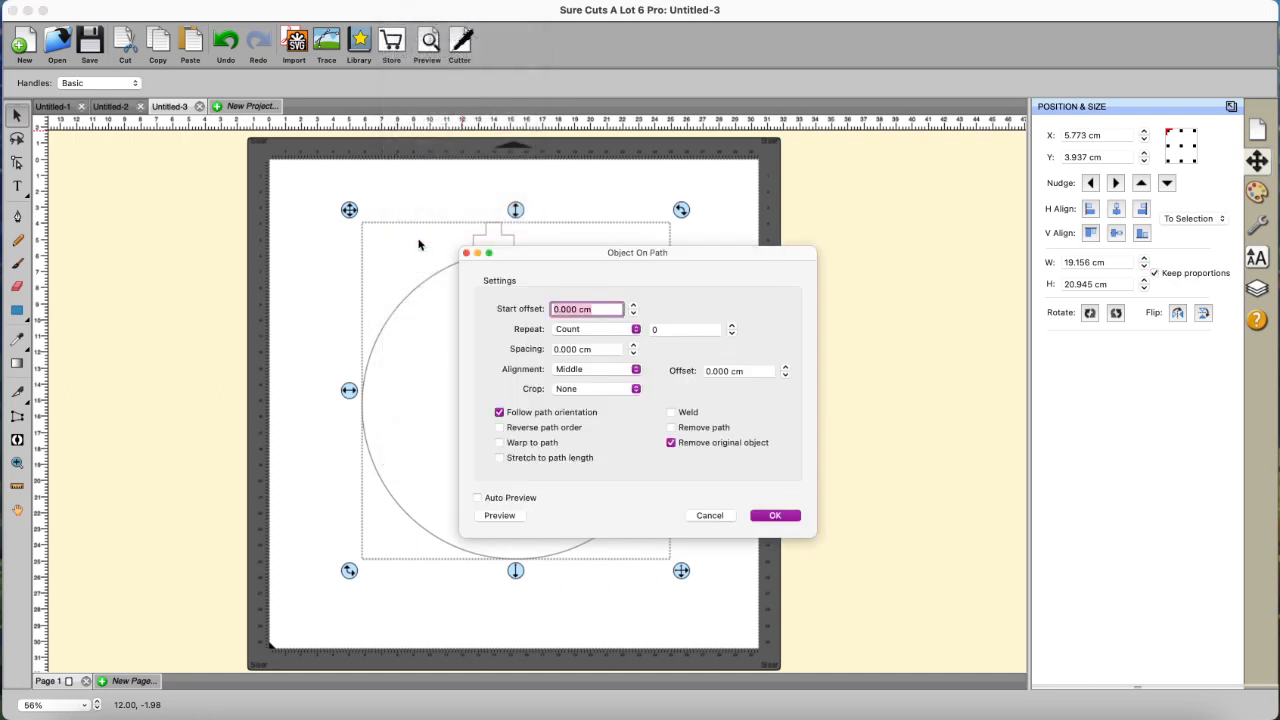
pyautogui.click(478, 499)
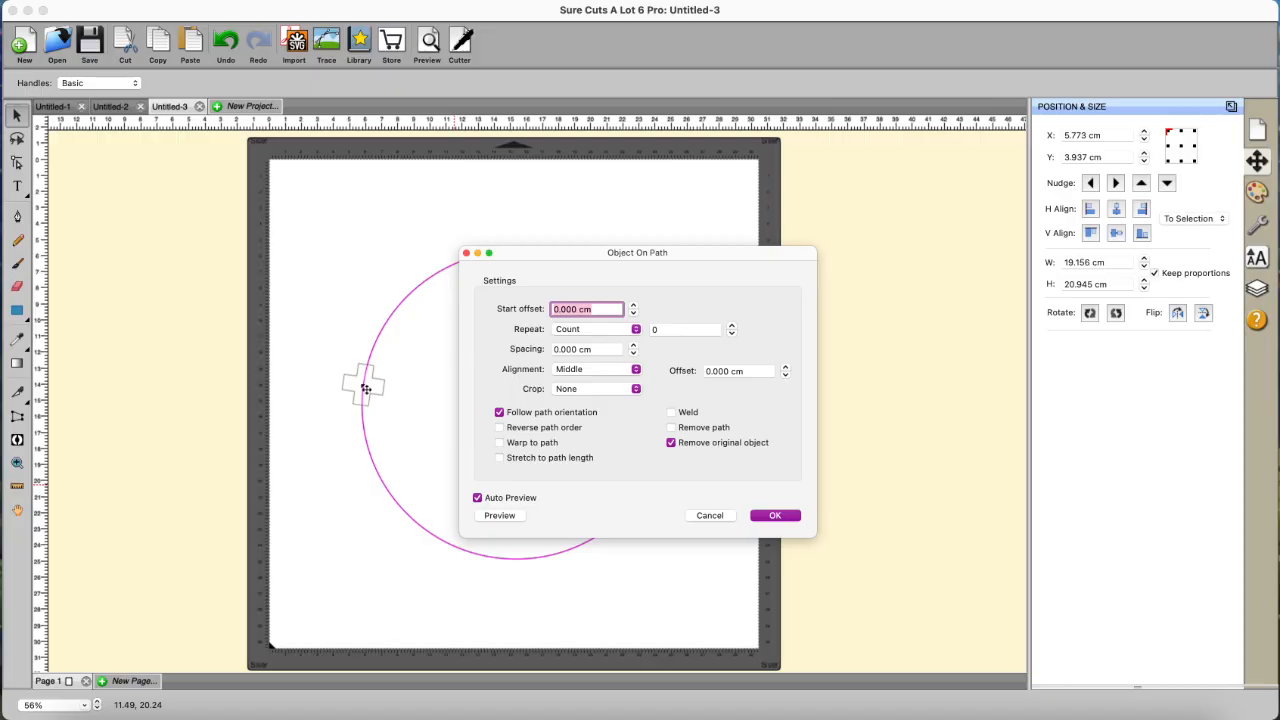
pyautogui.moveTo(562, 250); pyautogui.dragTo(801, 204)
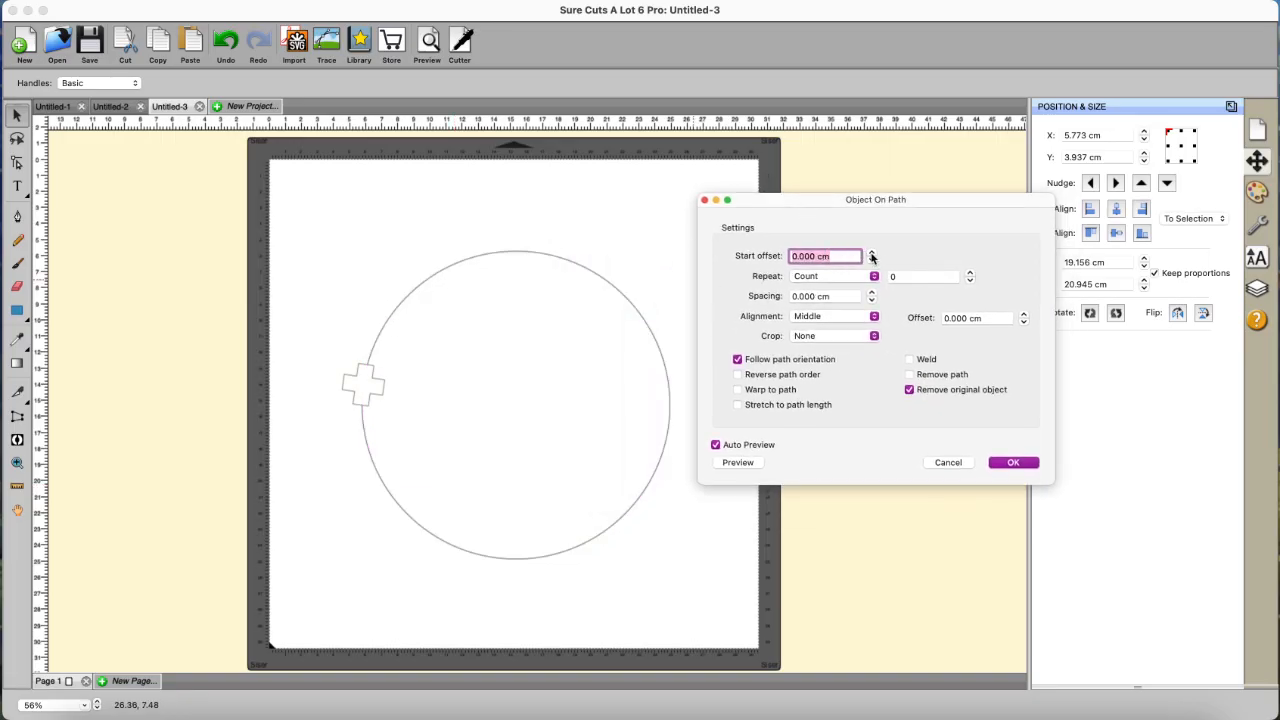
# Shift the cross along the circle by setting the start offset to 5.10 cm
pyautogui.click(871, 253)
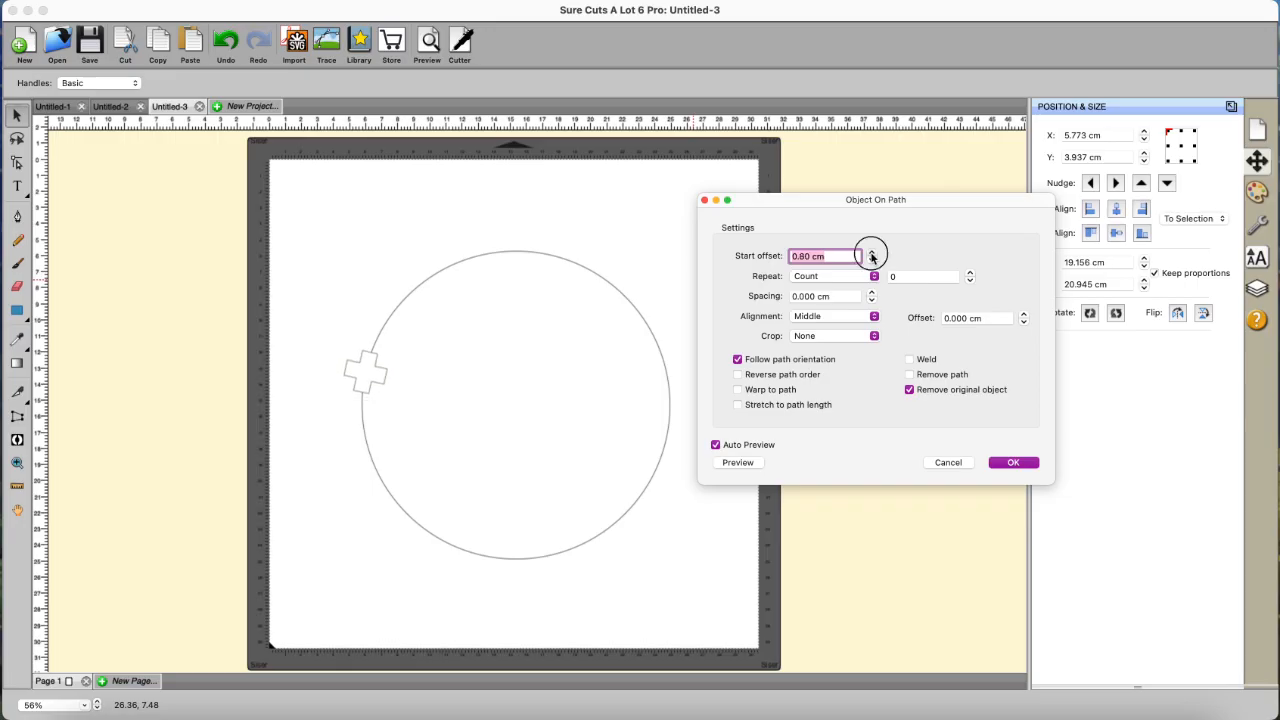
pyautogui.click(871, 253)
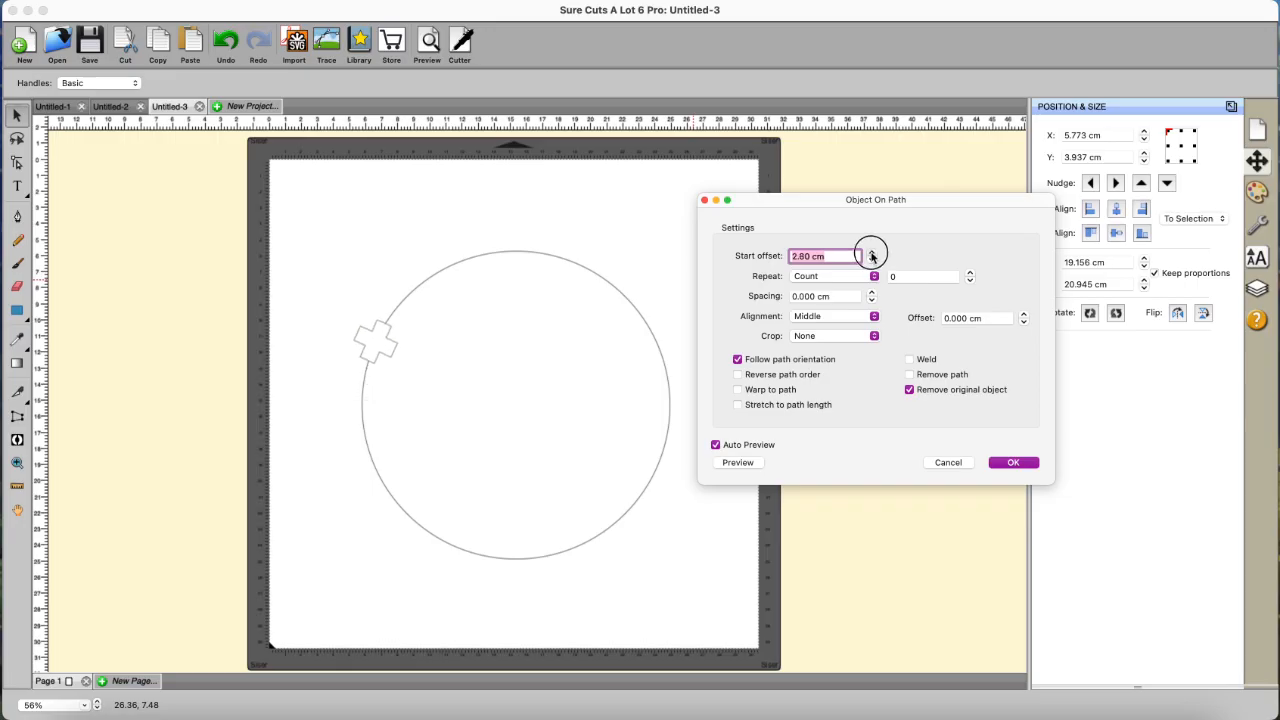
pyautogui.click(871, 253)
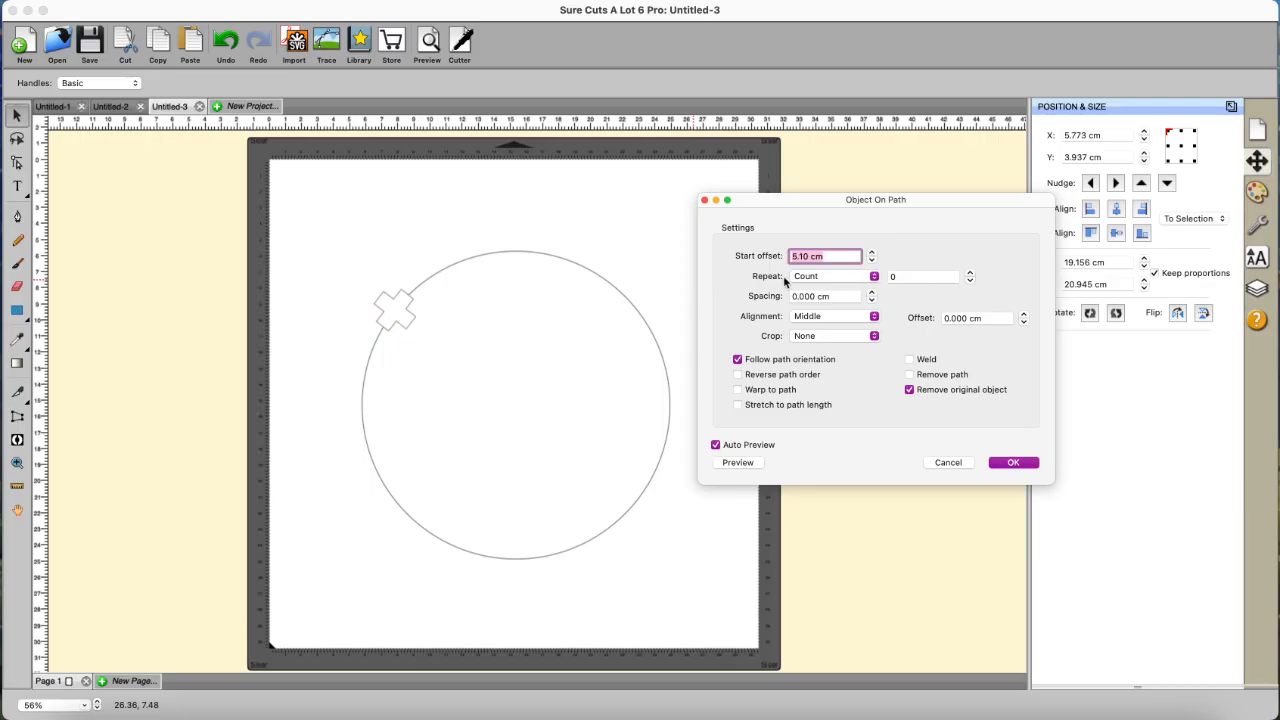
# Try a few count-based repeats of the cross, returning to 0, and set the repeat mode to Fill path length
pyautogui.click(969, 273)
pyautogui.click(969, 273)
pyautogui.click(969, 280)
pyautogui.click(969, 280)
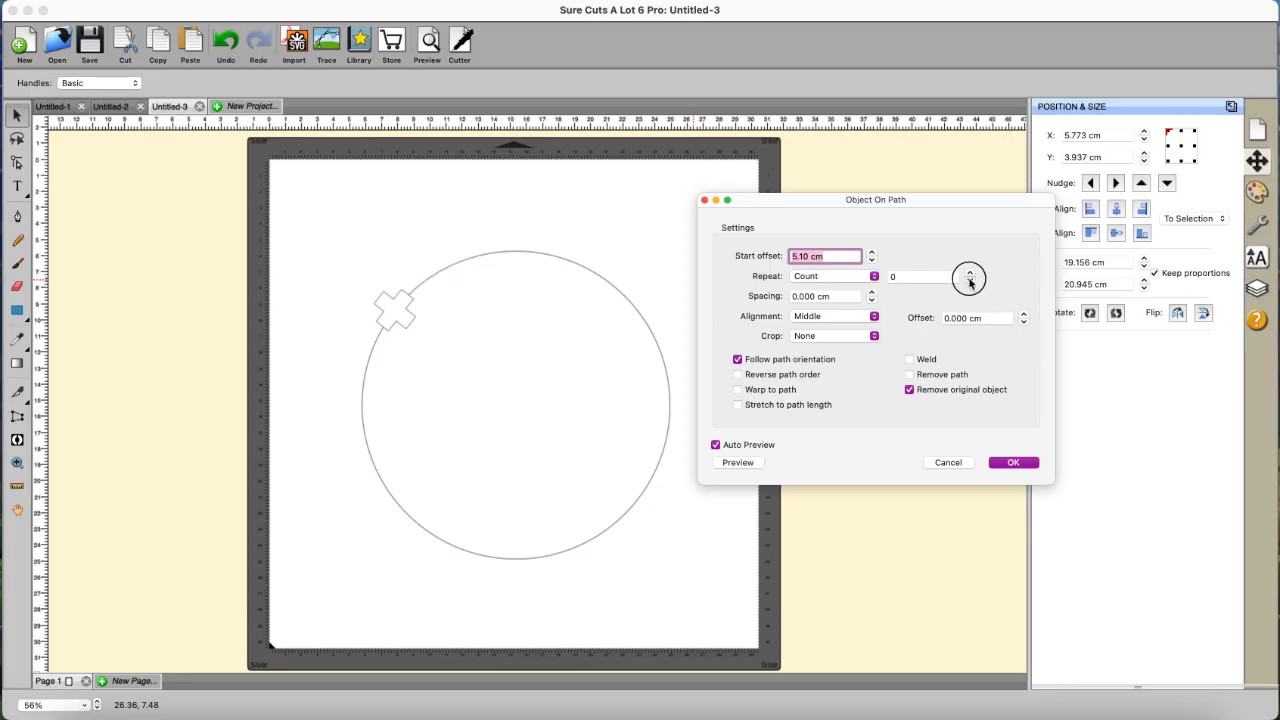
pyautogui.click(875, 276)
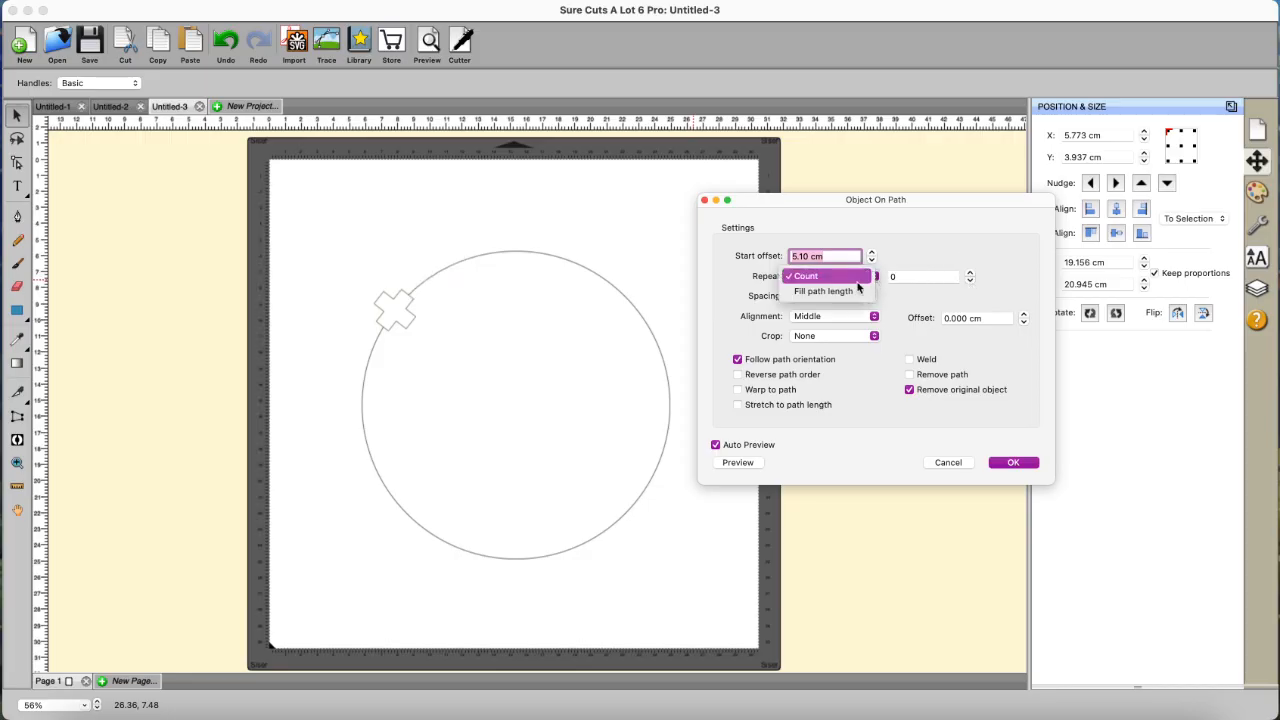
pyautogui.click(848, 291)
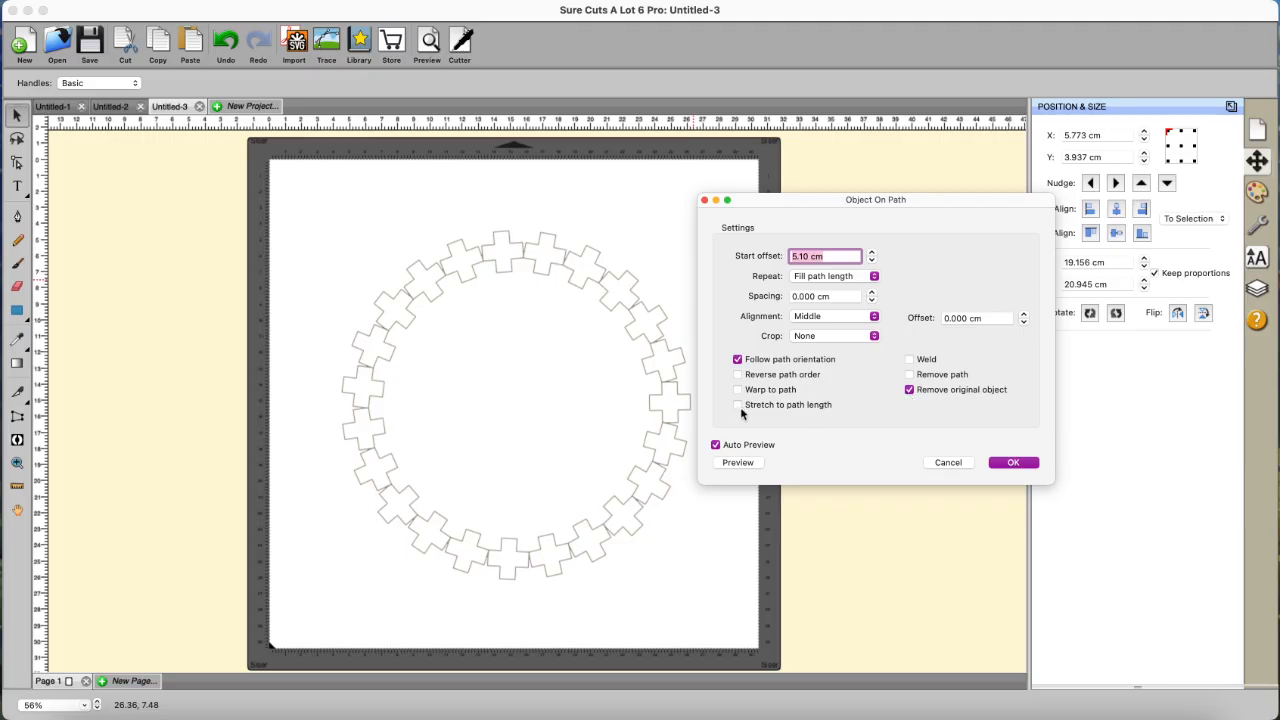
# Repeat the cross by Count with a value of 20 and stretch the copies to the path length
pyautogui.click(875, 279)
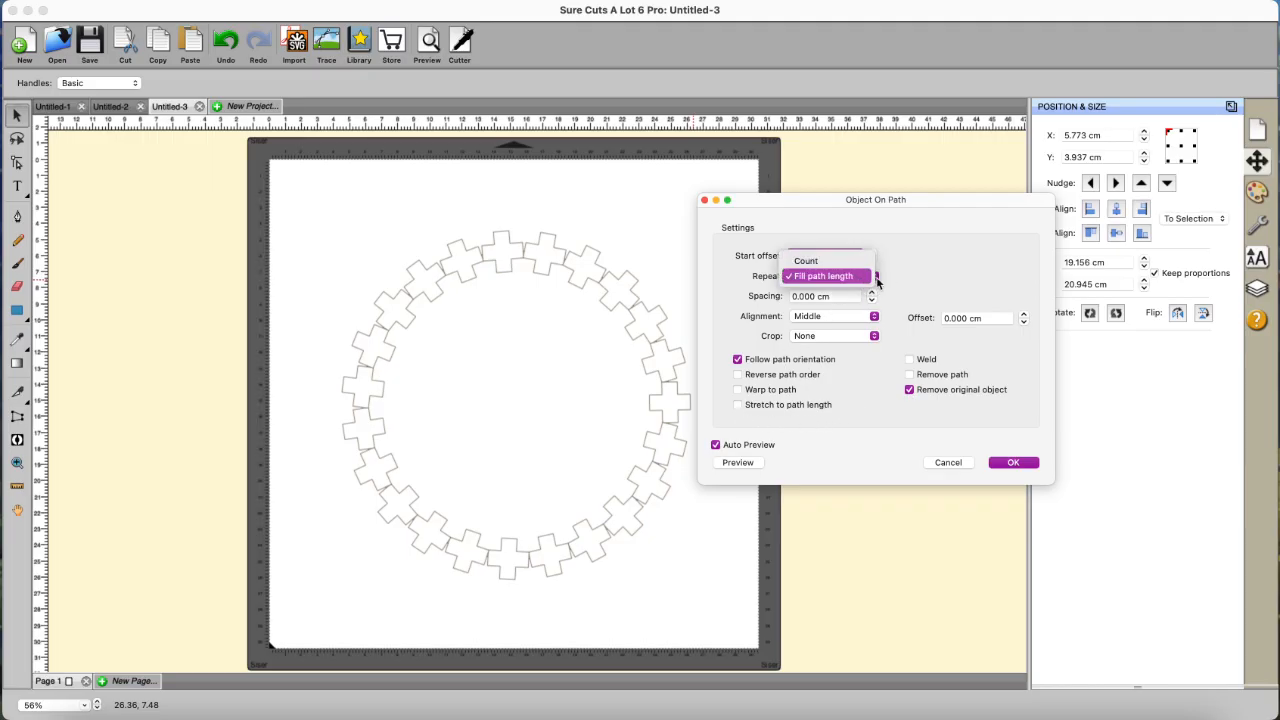
pyautogui.click(858, 260)
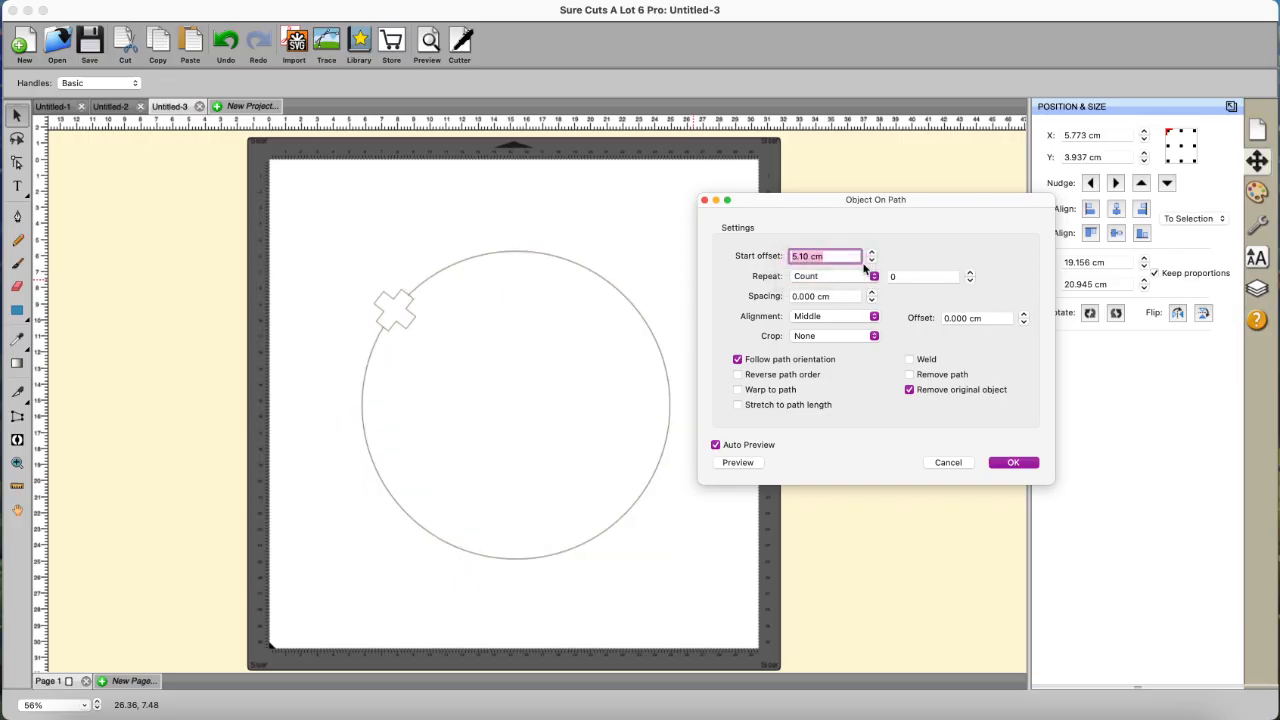
pyautogui.click(970, 272)
pyautogui.click(970, 272)
pyautogui.click(970, 272)
pyautogui.click(970, 272)
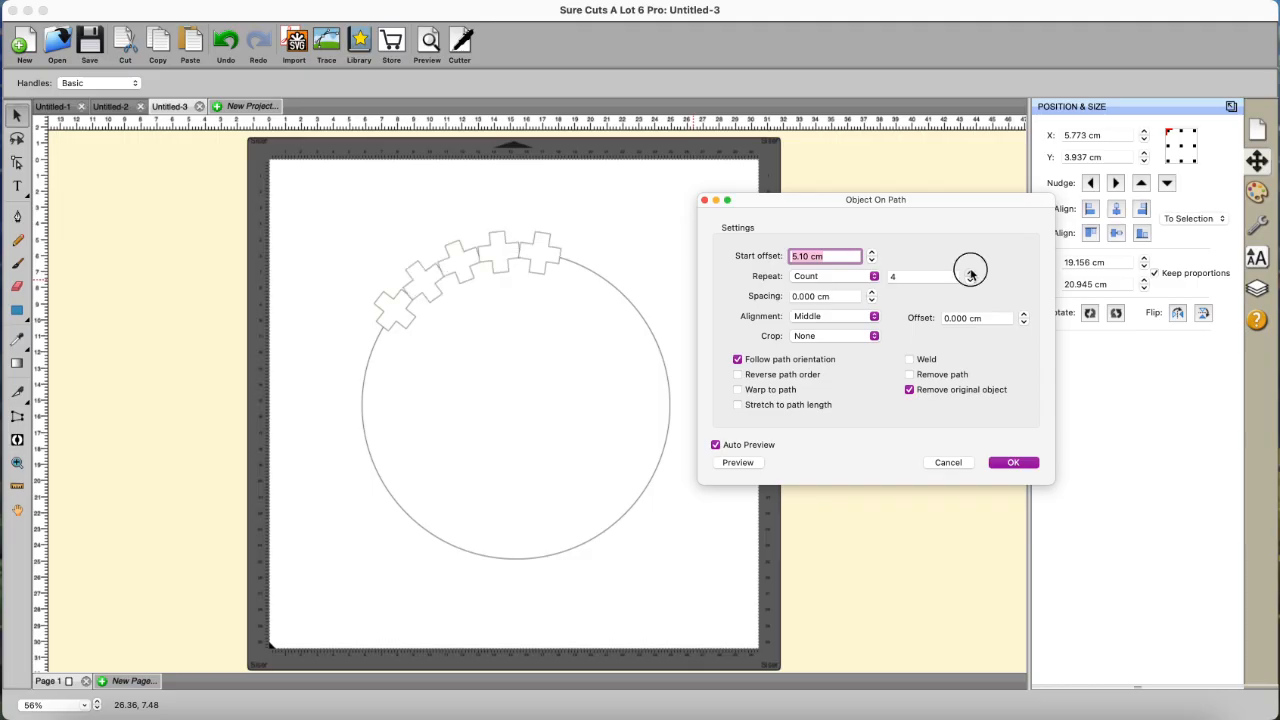
pyautogui.moveTo(970, 273); pyautogui.dragTo(970, 275)
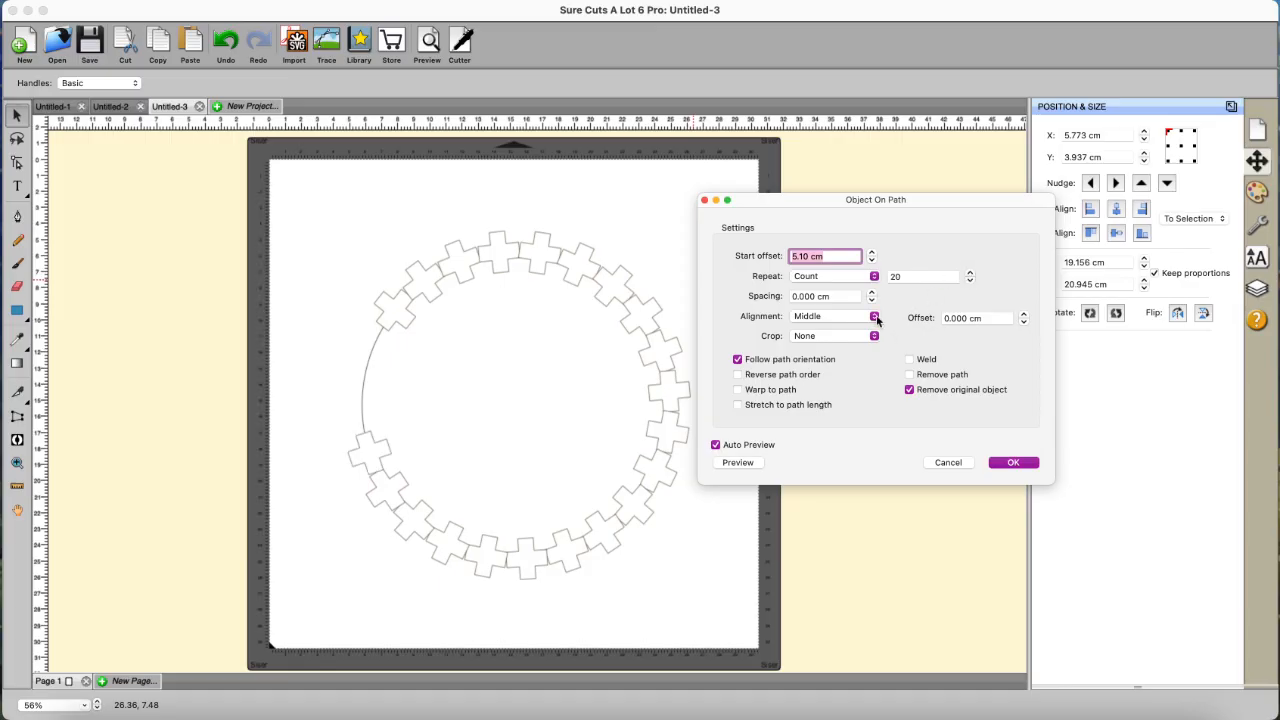
pyautogui.click(737, 405)
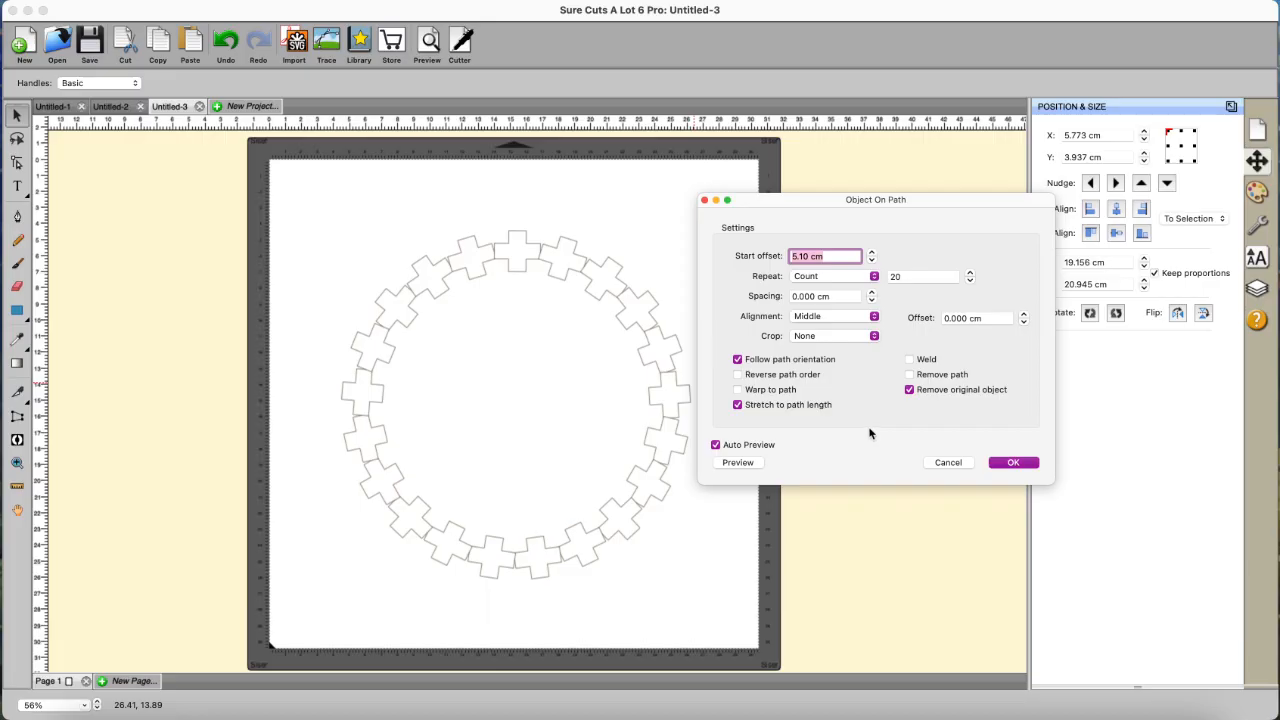
# Move the crosses outward from the circle with an offset of 1.80 cm
pyautogui.click(1023, 315)
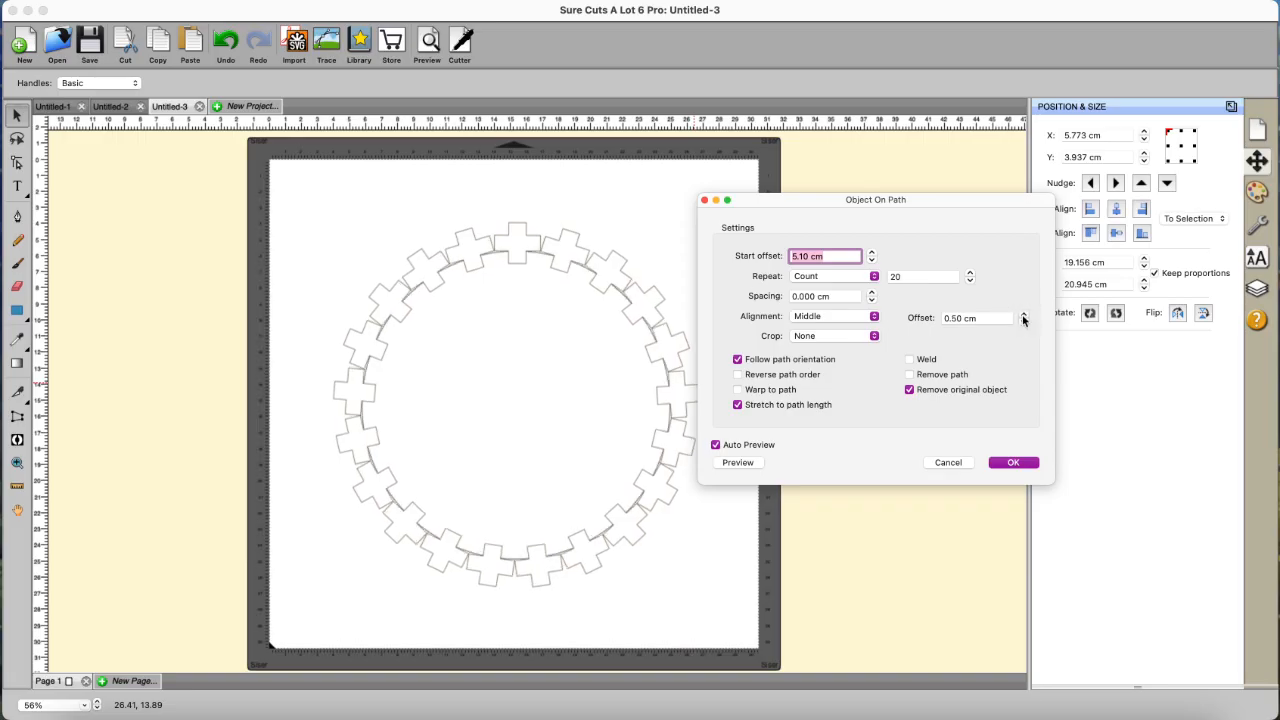
pyautogui.click(1023, 315)
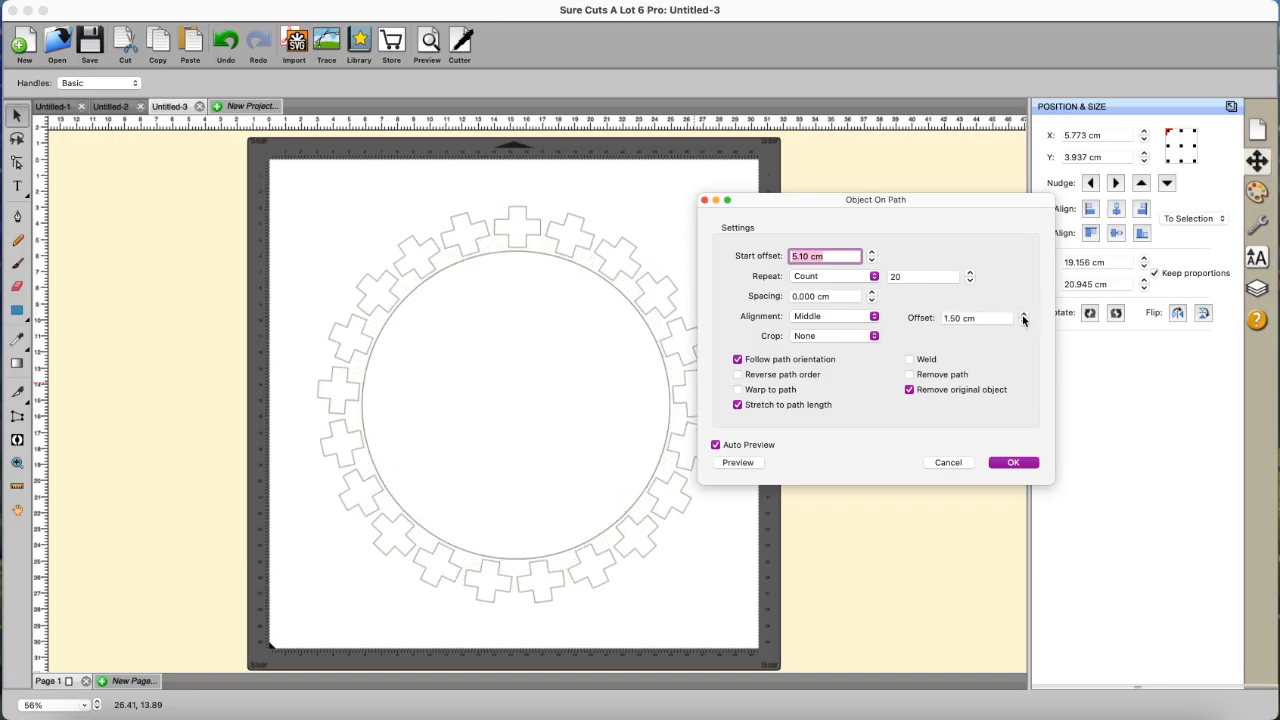
pyautogui.click(1023, 315)
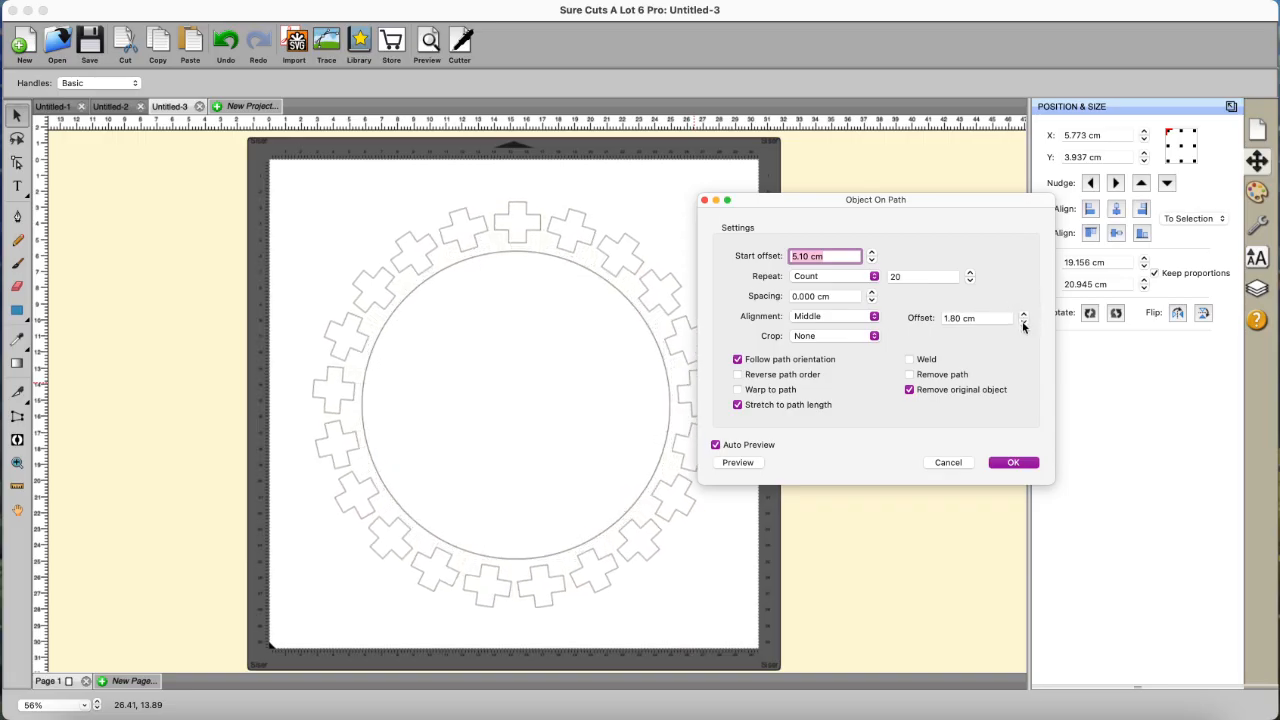
# Move the crosses inside the circle by lowering the offset to -1.10 cm
pyautogui.click(1023, 324)
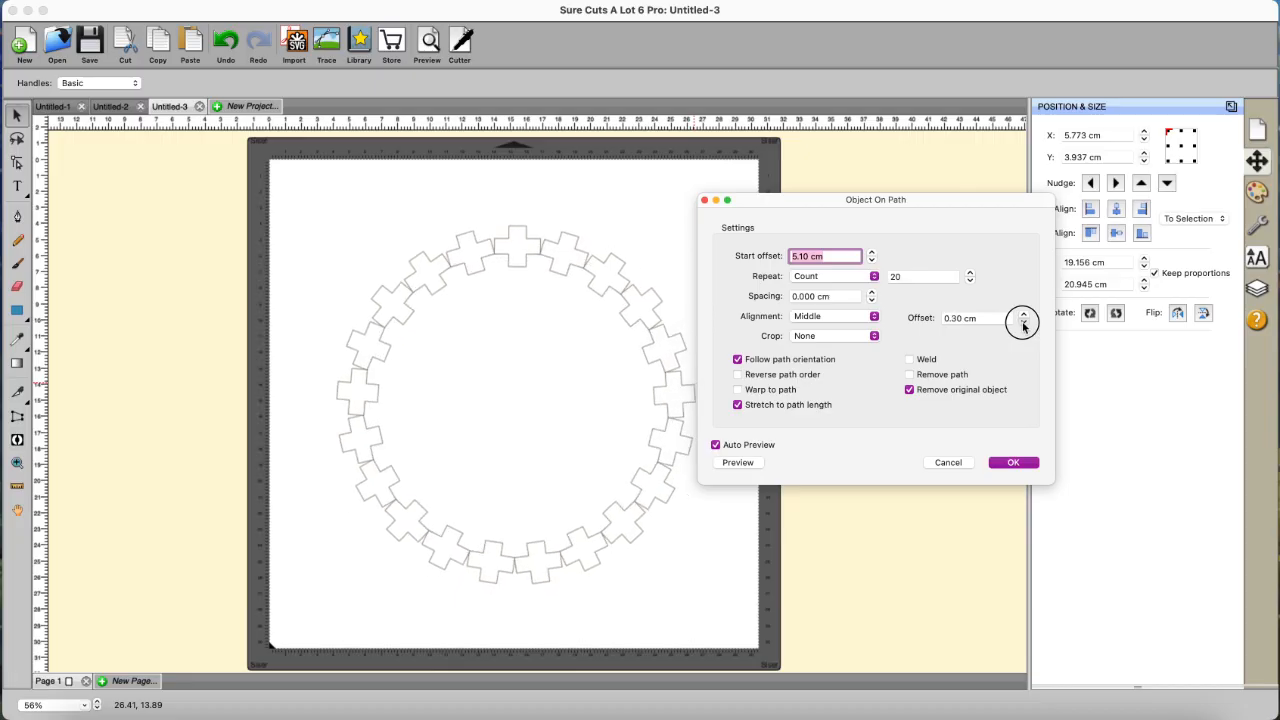
pyautogui.click(1023, 322)
pyautogui.click(1023, 322)
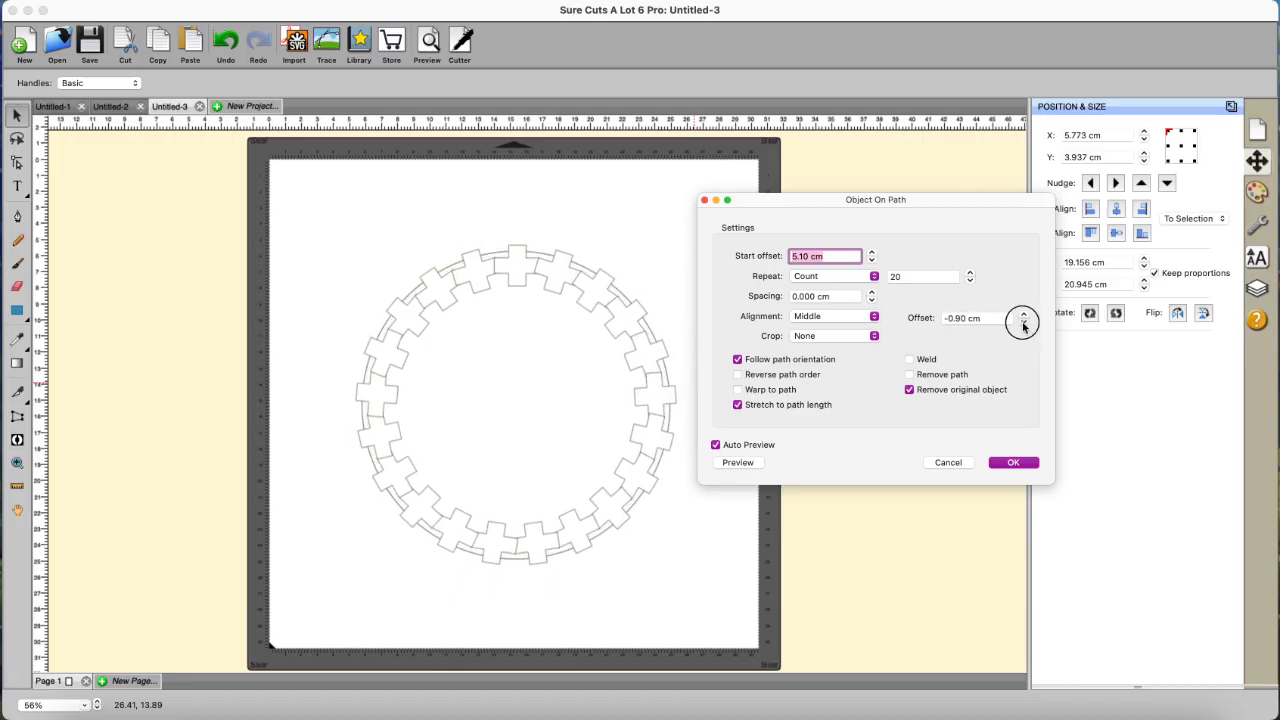
pyautogui.click(1023, 322)
pyautogui.click(1023, 322)
pyautogui.click(1023, 322)
pyautogui.click(1023, 315)
pyautogui.click(1023, 315)
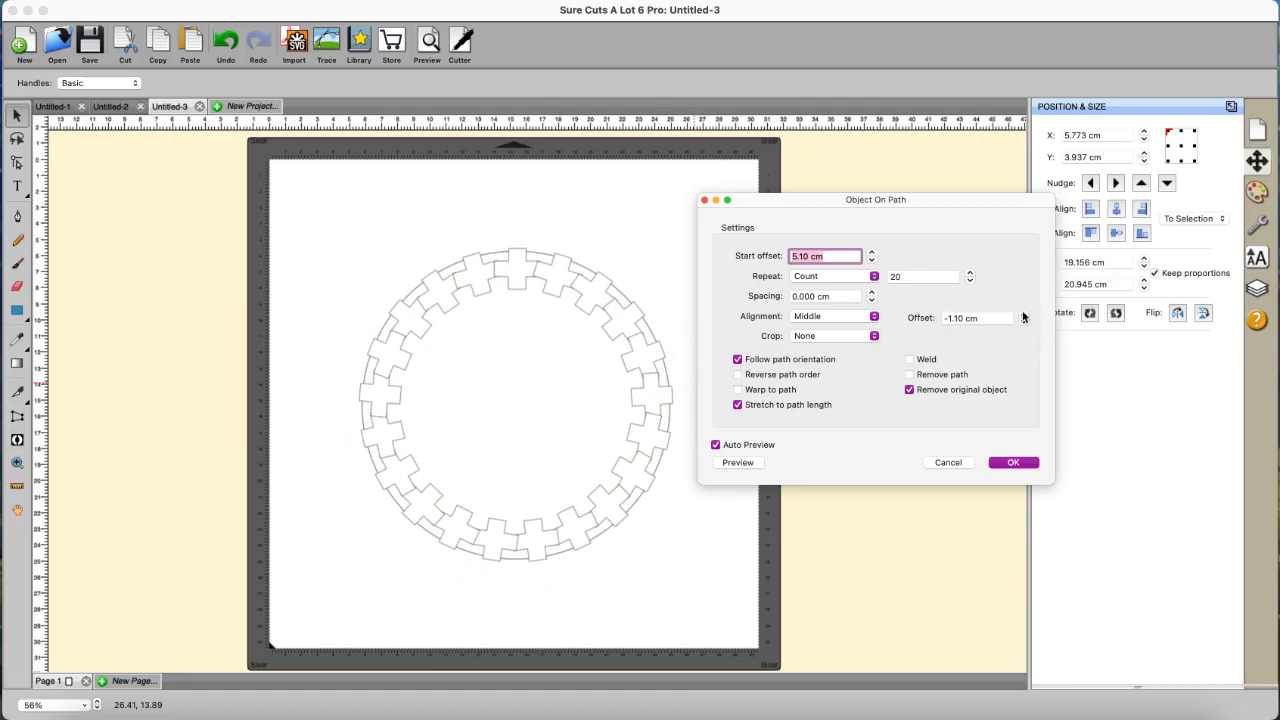
# Return the crosses to the circle's line by setting the offset to 0.00 cm
pyautogui.click(1023, 315)
pyautogui.click(1023, 315)
pyautogui.click(1023, 315)
pyautogui.click(1023, 315)
pyautogui.click(1023, 315)
pyautogui.click(1023, 315)
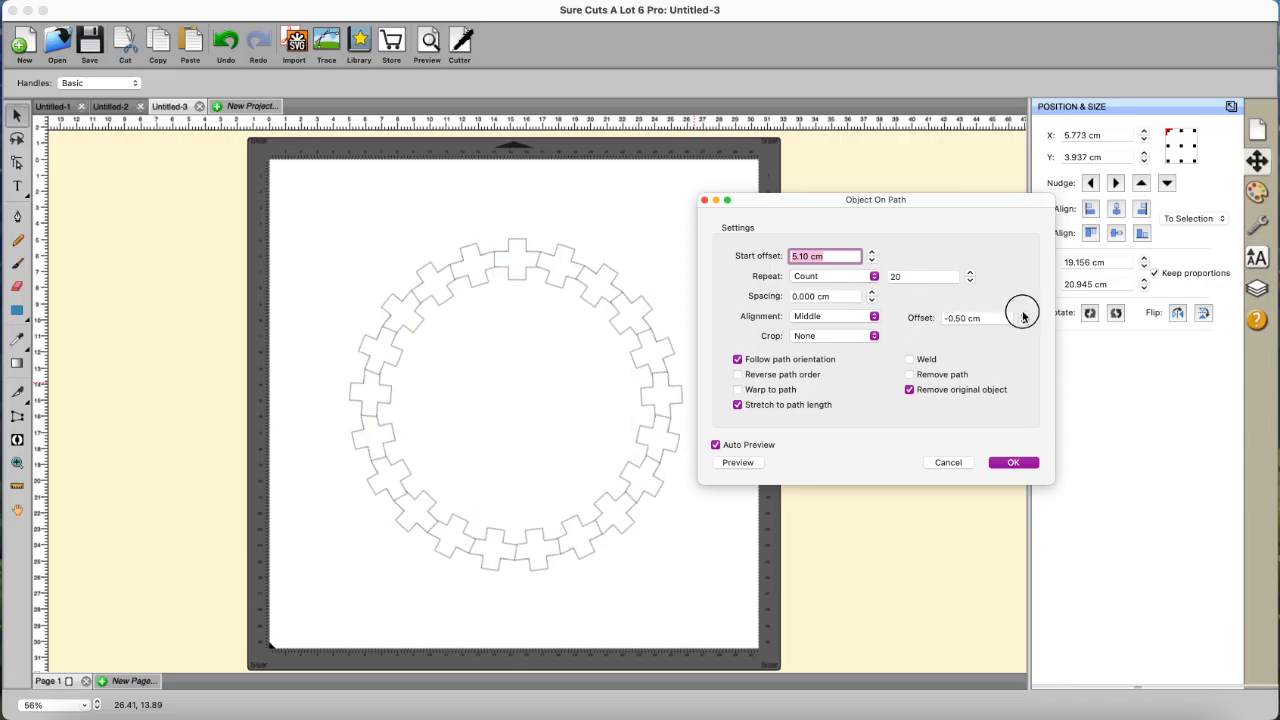
pyautogui.click(1023, 315)
pyautogui.click(1023, 315)
pyautogui.click(1023, 315)
pyautogui.click(1023, 315)
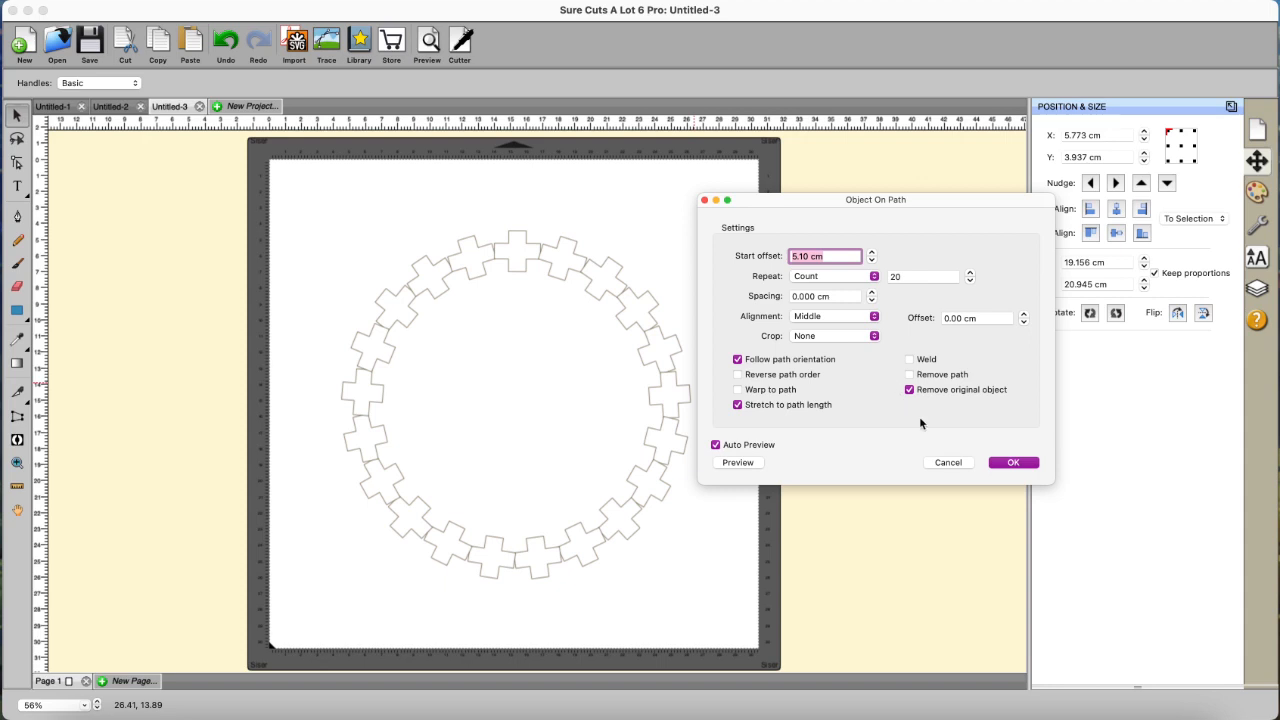
# Cancel the Object On Path effect and delete the cross, keeping only the circle
pyautogui.click(949, 461)
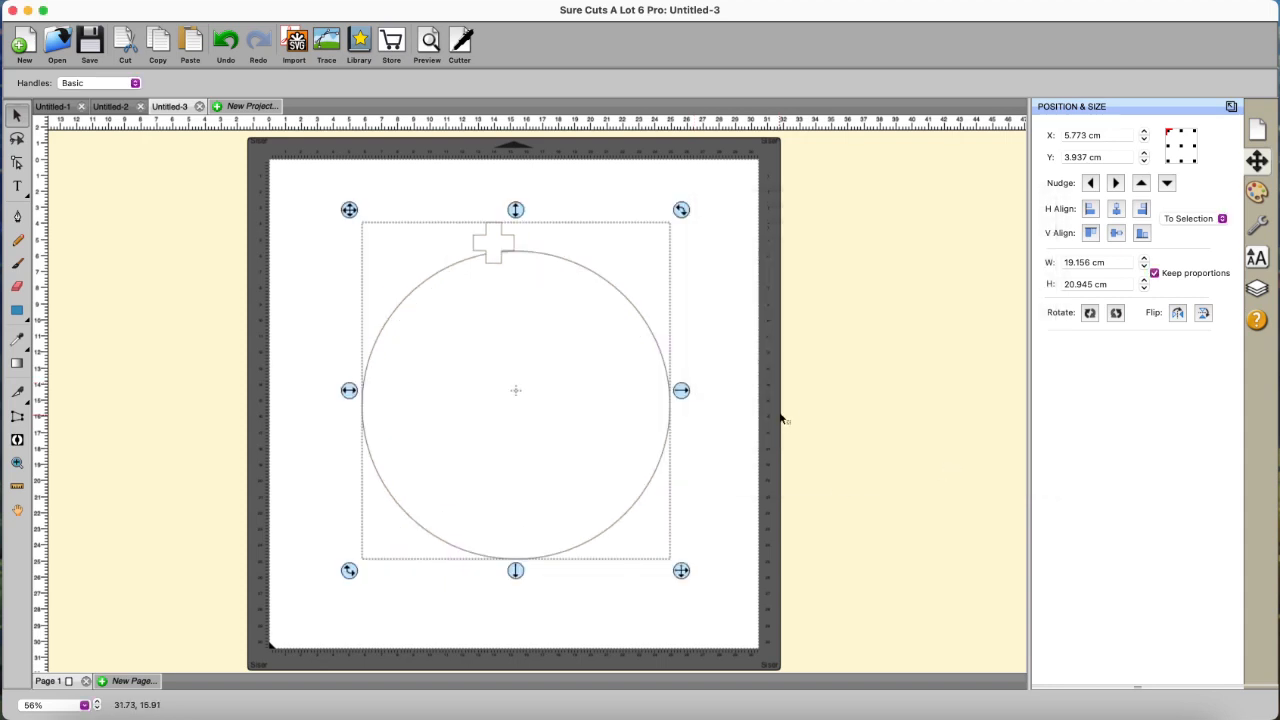
pyautogui.click(744, 388)
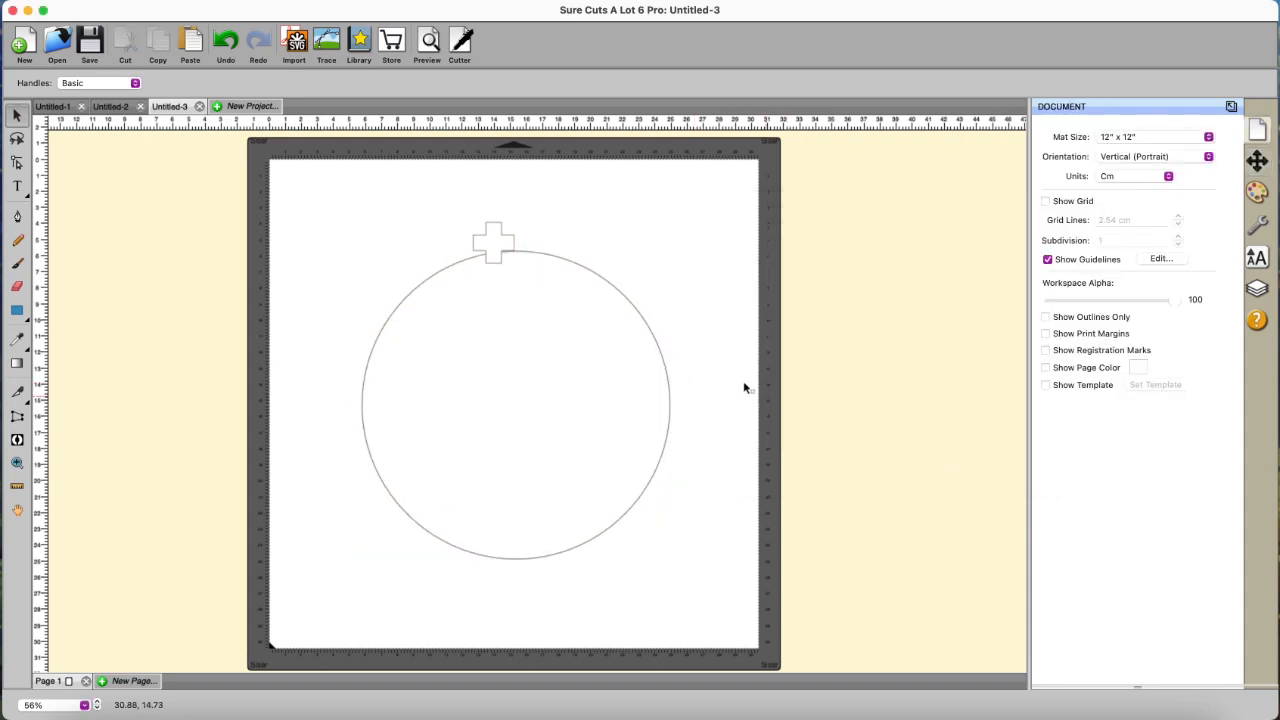
pyautogui.click(516, 242)
pyautogui.press('Delete')
# Add the text "Hello Baby" above the circle with the standard Type Tool
pyautogui.click(28, 199)
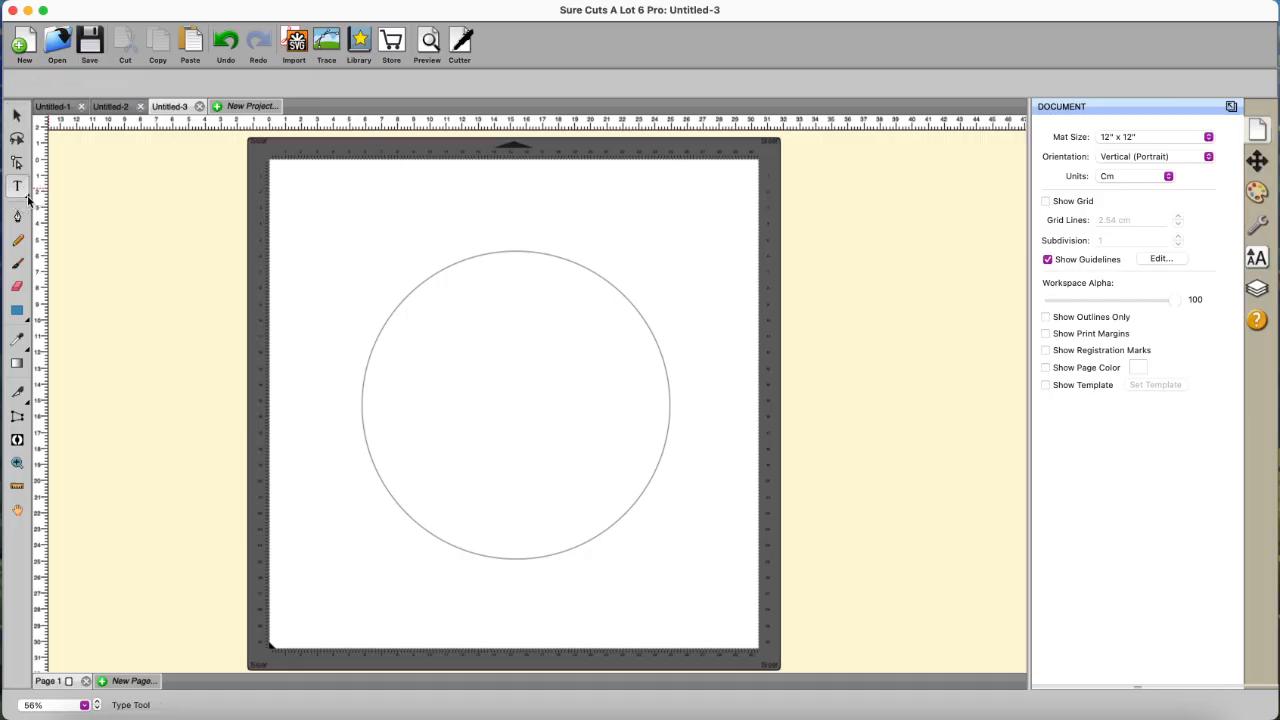
pyautogui.click(28, 200)
pyautogui.click(28, 200)
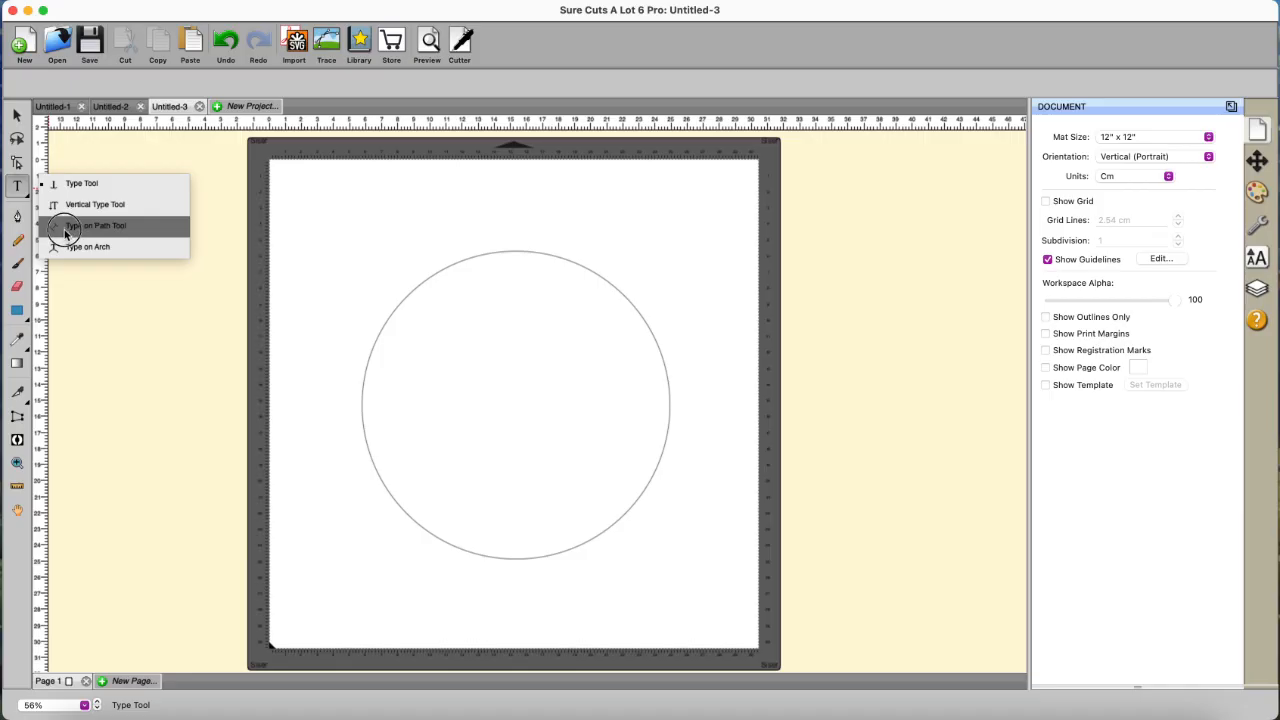
pyautogui.click(91, 306)
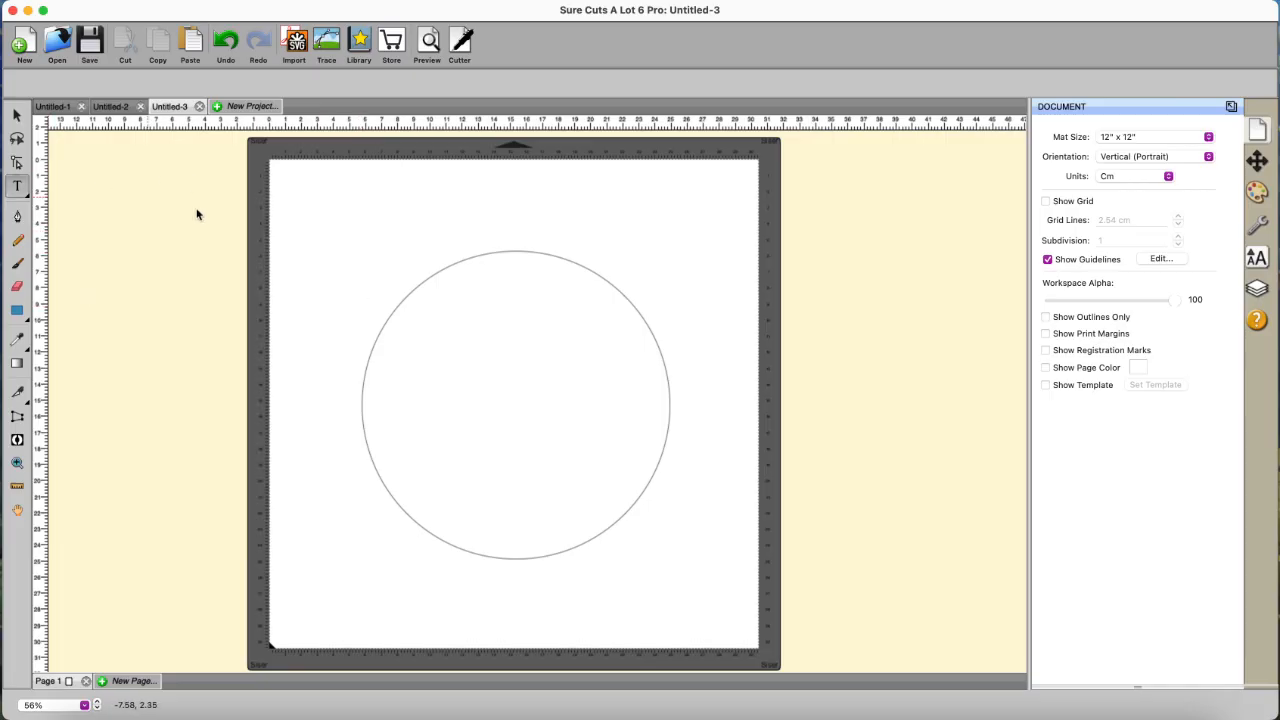
pyautogui.click(390, 230)
pyautogui.write('Holly')
pyautogui.press('BackSpace')
pyautogui.write('o Baby')
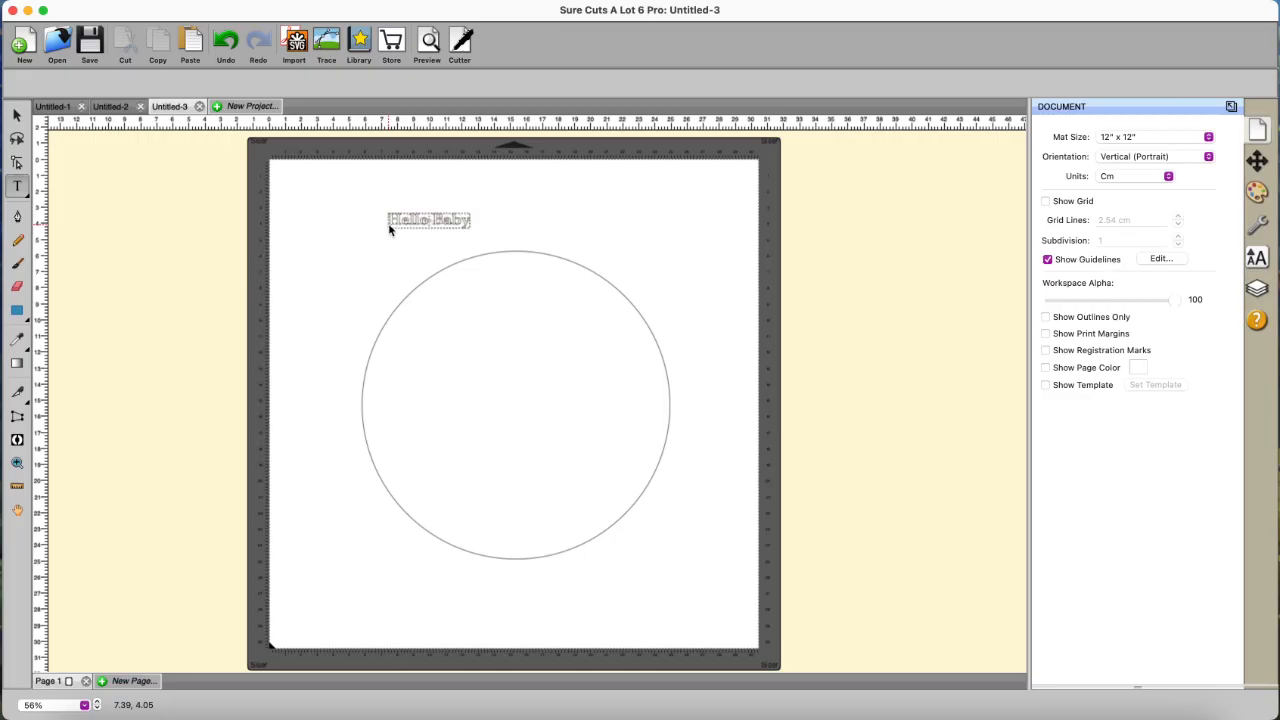
# Fill the "Hello Baby" text with black (hex 000000)
pyautogui.click(16, 116)
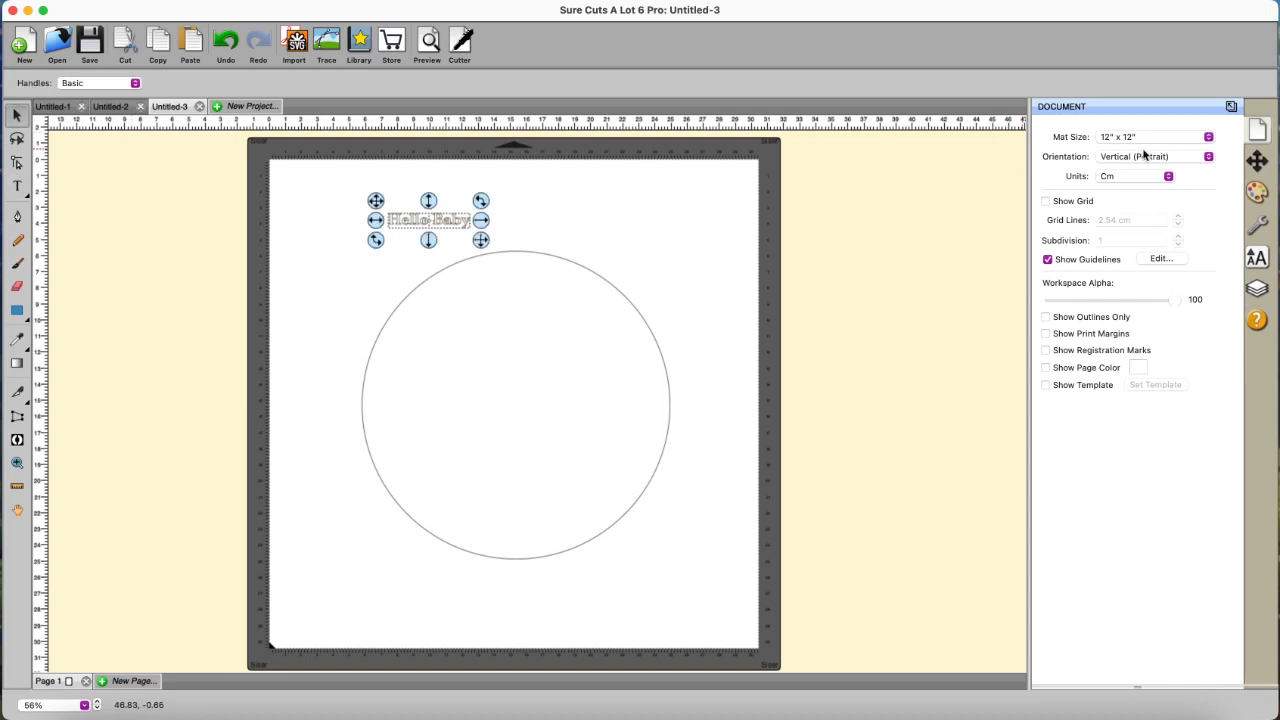
pyautogui.click(1257, 192)
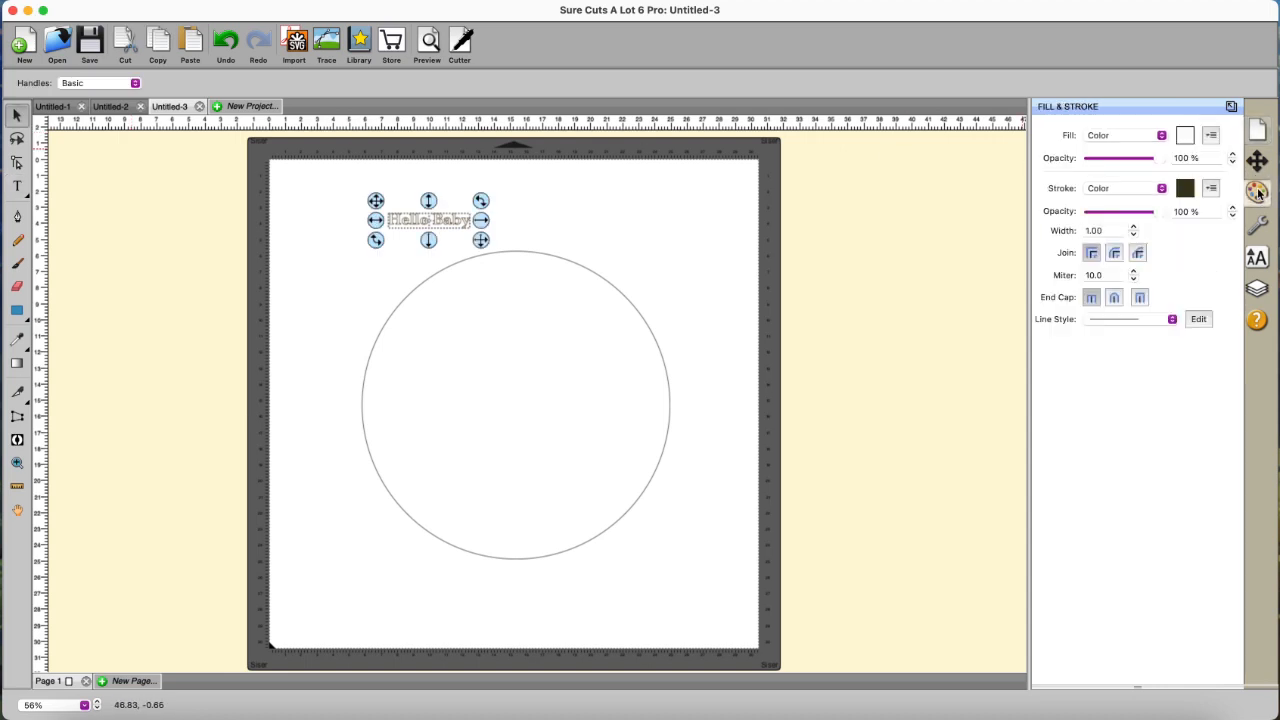
pyautogui.click(1184, 137)
pyautogui.click(662, 310)
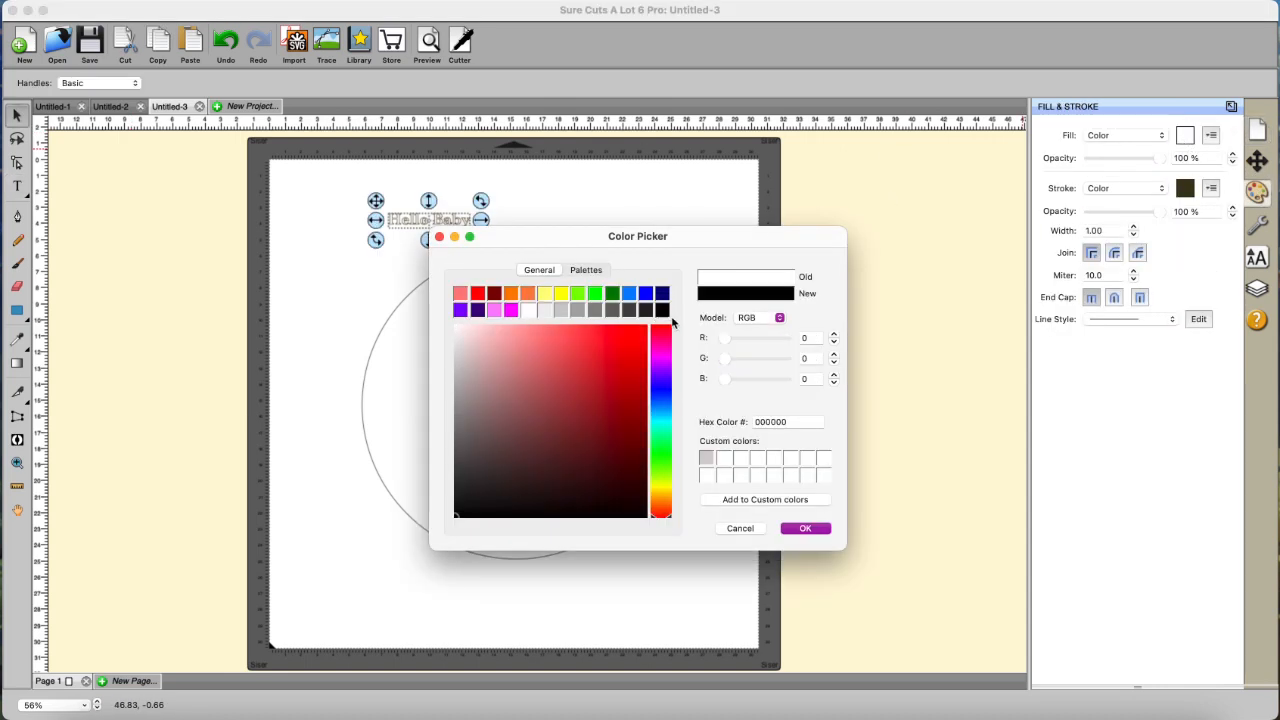
pyautogui.click(802, 529)
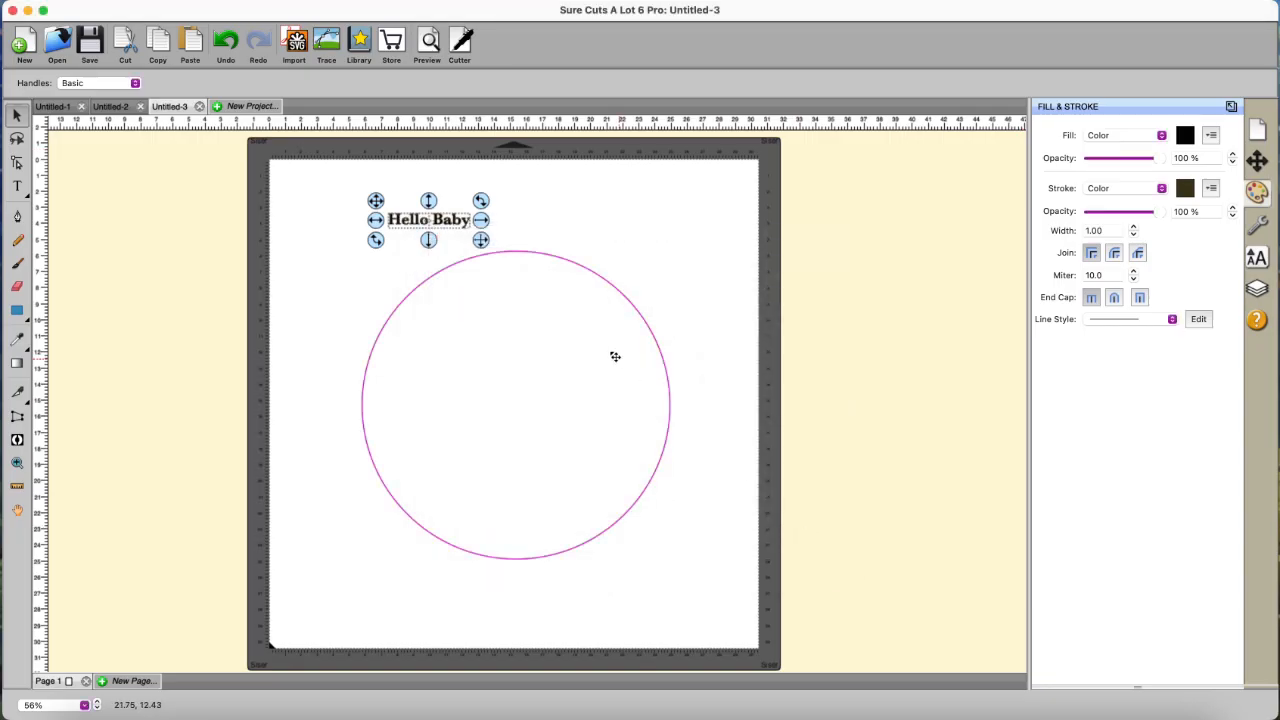
# Enlarge the "Hello Baby" text proportionally until it spans roughly two thirds of the circle's width
pyautogui.click(494, 244)
pyautogui.moveTo(496, 243); pyautogui.dragTo(614, 308)
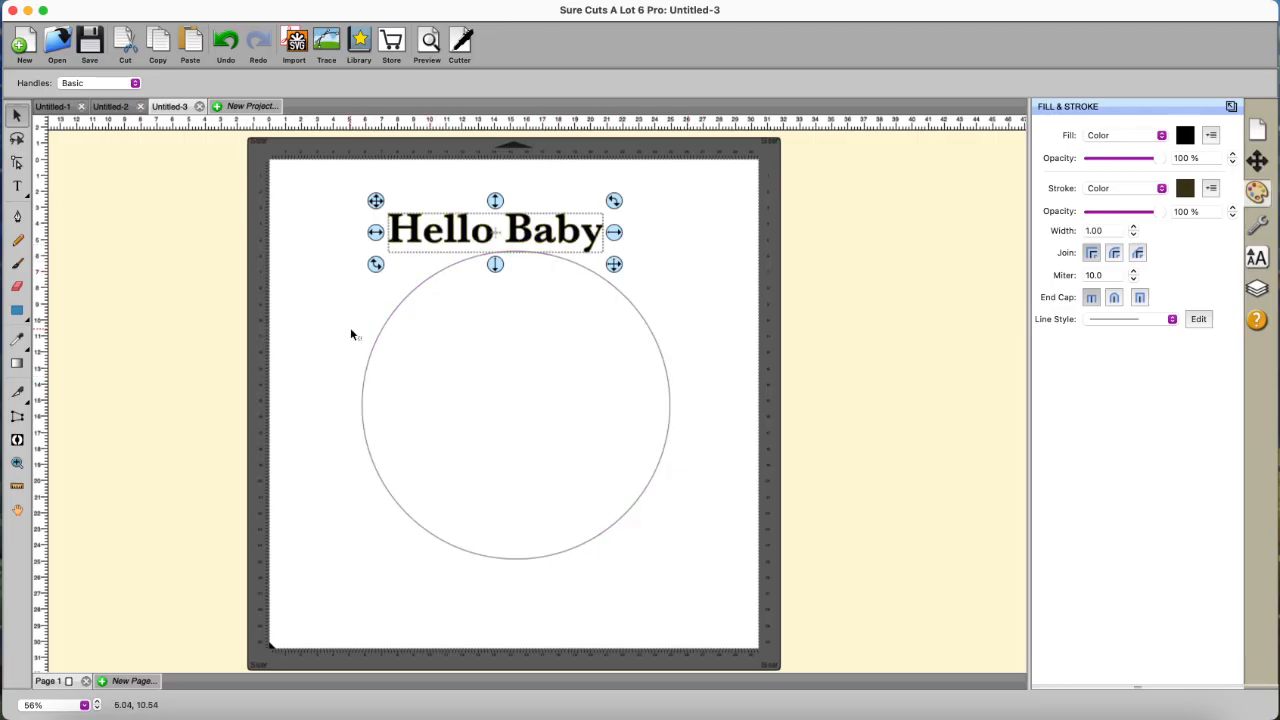
pyautogui.click(734, 334)
# Add the text "GIRL", enlarge it and place it centred just below the circle
pyautogui.click(16, 186)
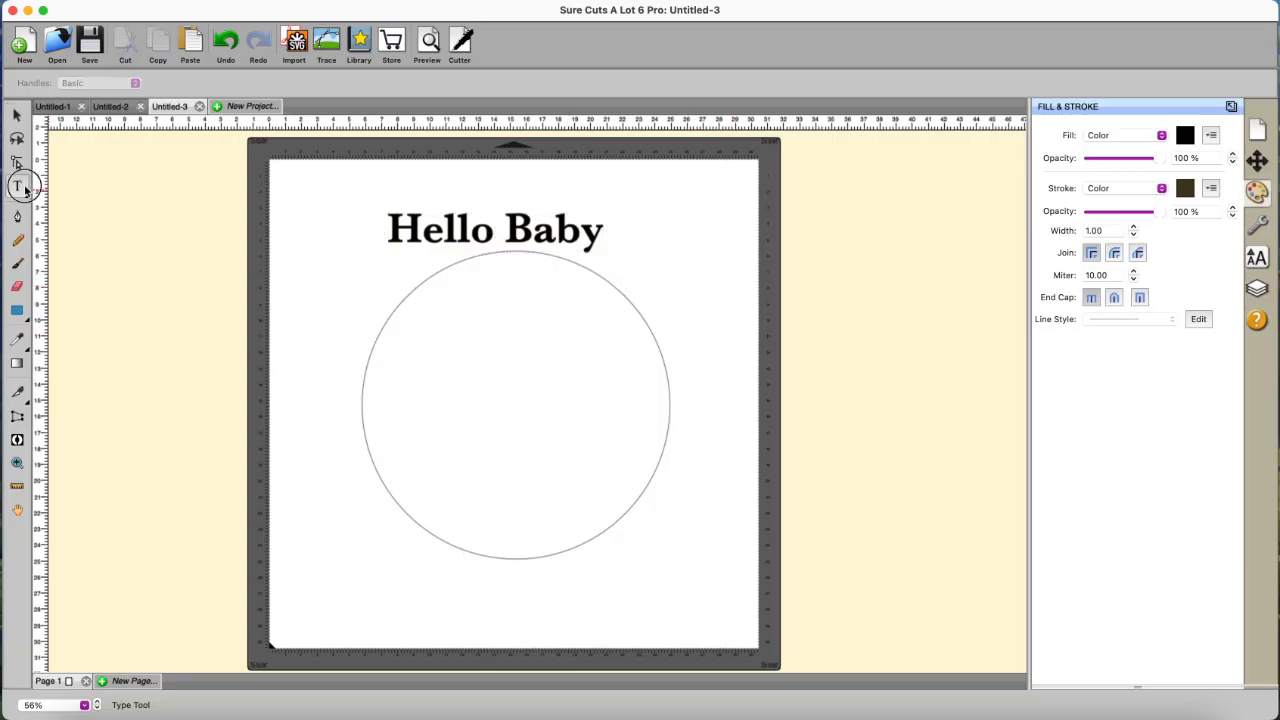
pyautogui.click(708, 330)
pyautogui.write('GIRL')
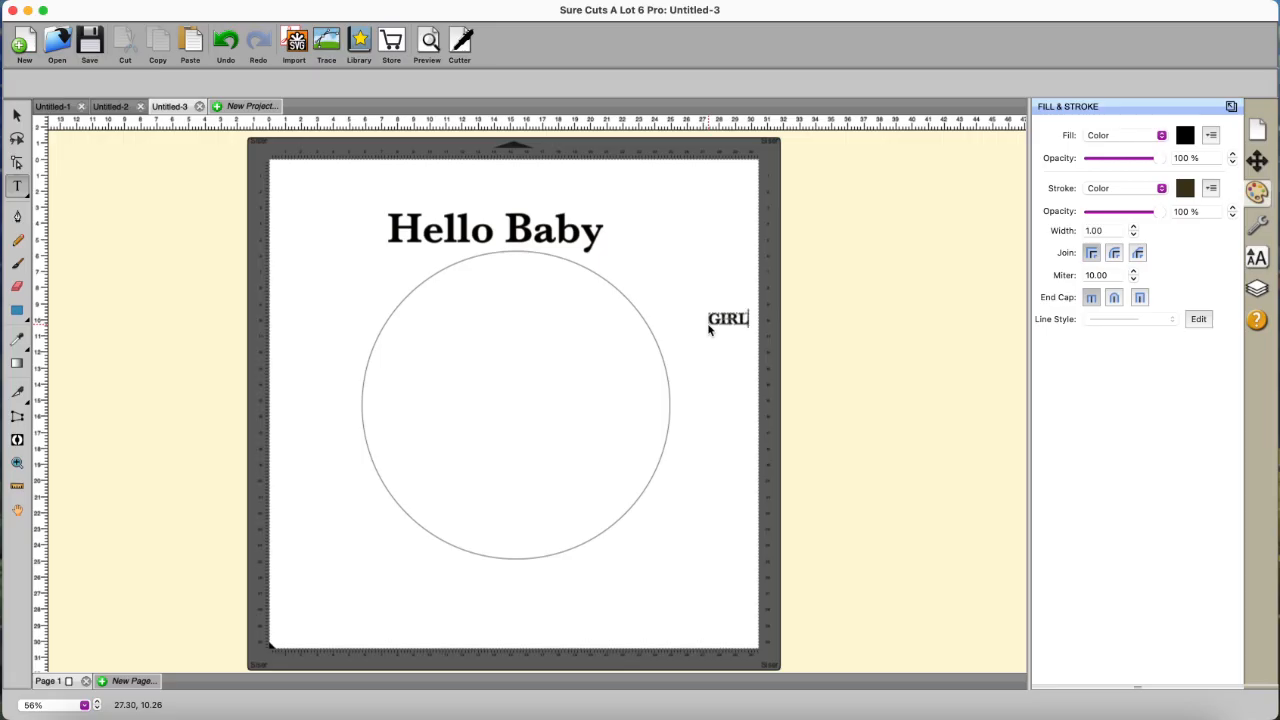
pyautogui.click(16, 115)
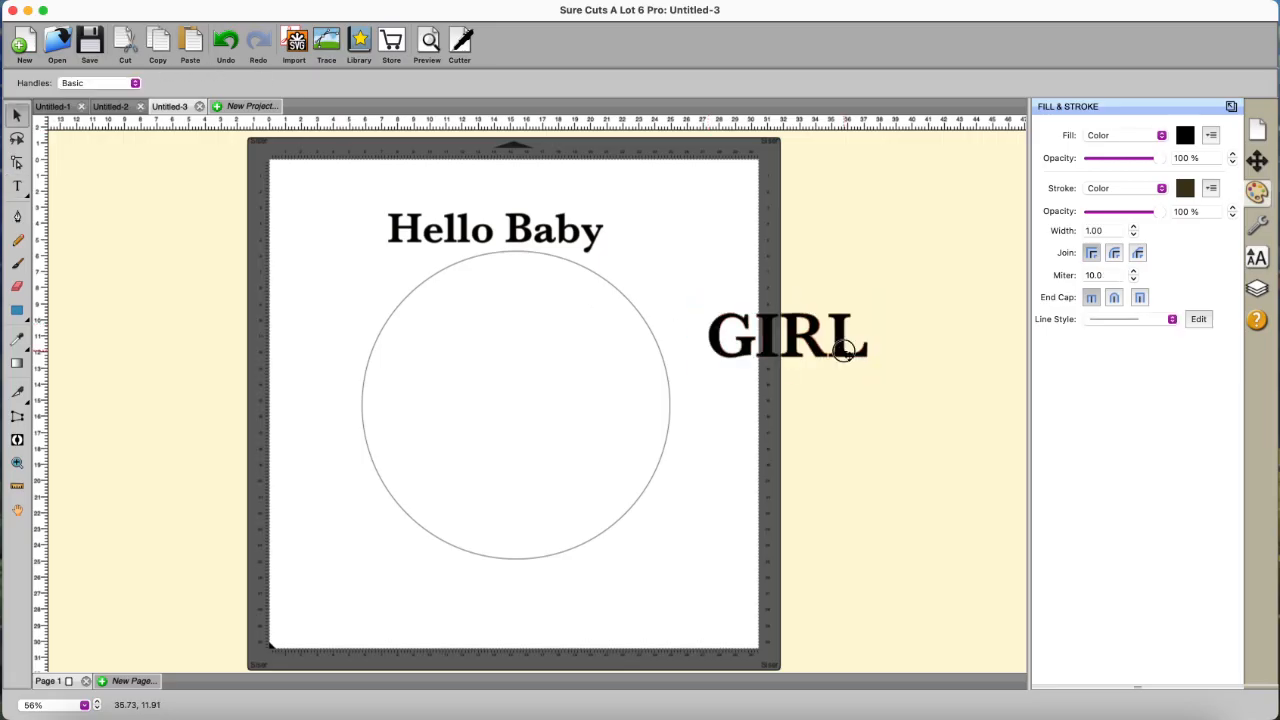
pyautogui.moveTo(849, 346); pyautogui.dragTo(571, 618)
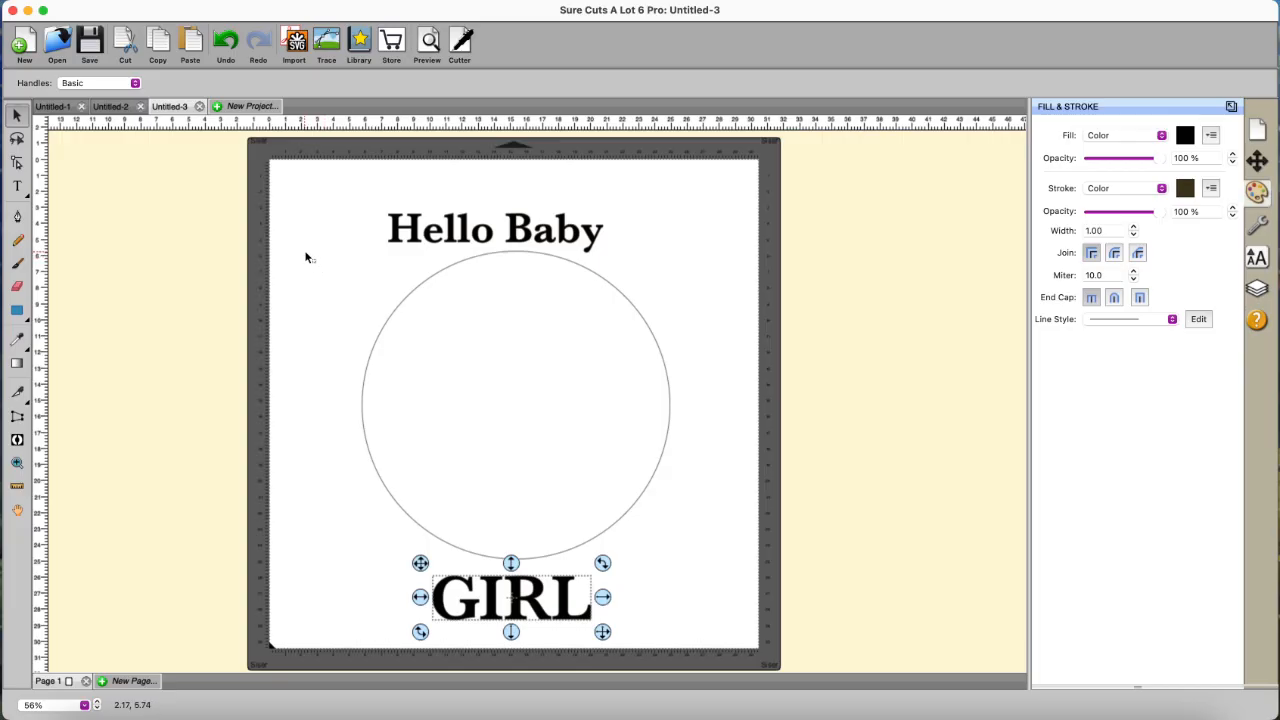
# Apply Object On Path to "GIRL" and the circle, with Auto Preview and Reverse path order enabled
pyautogui.moveTo(304, 252); pyautogui.dragTo(725, 628)
pyautogui.moveTo(280, 249)
pyautogui.mouseDown()
pyautogui.moveTo(543, 254)
pyautogui.moveTo(777, 443)
pyautogui.moveTo(788, 648)
pyautogui.mouseUp()
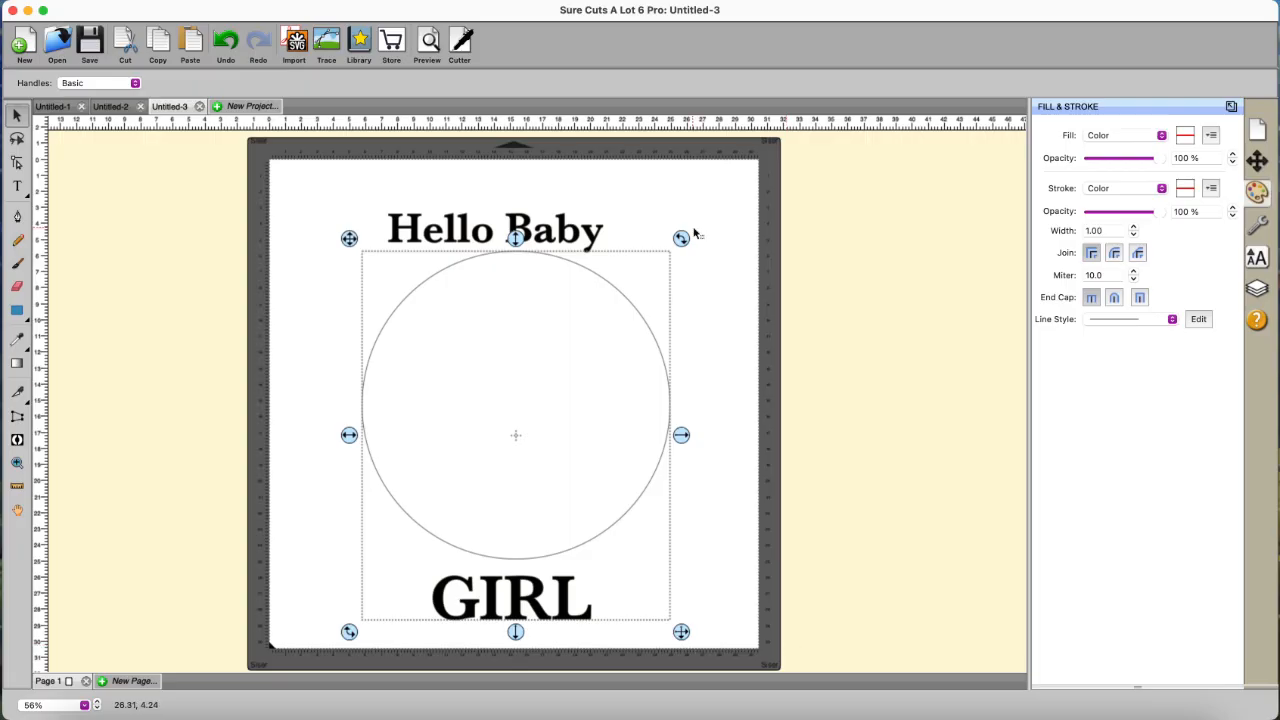
pyautogui.click(406, 1)
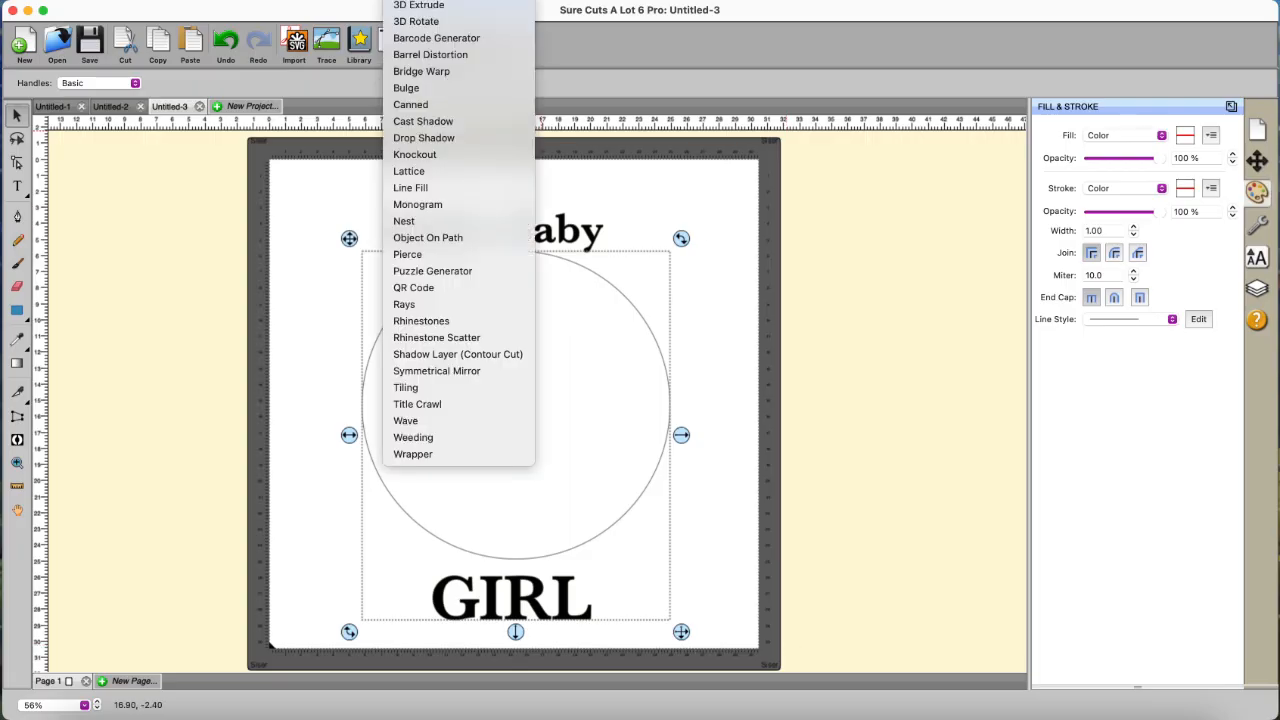
pyautogui.click(437, 238)
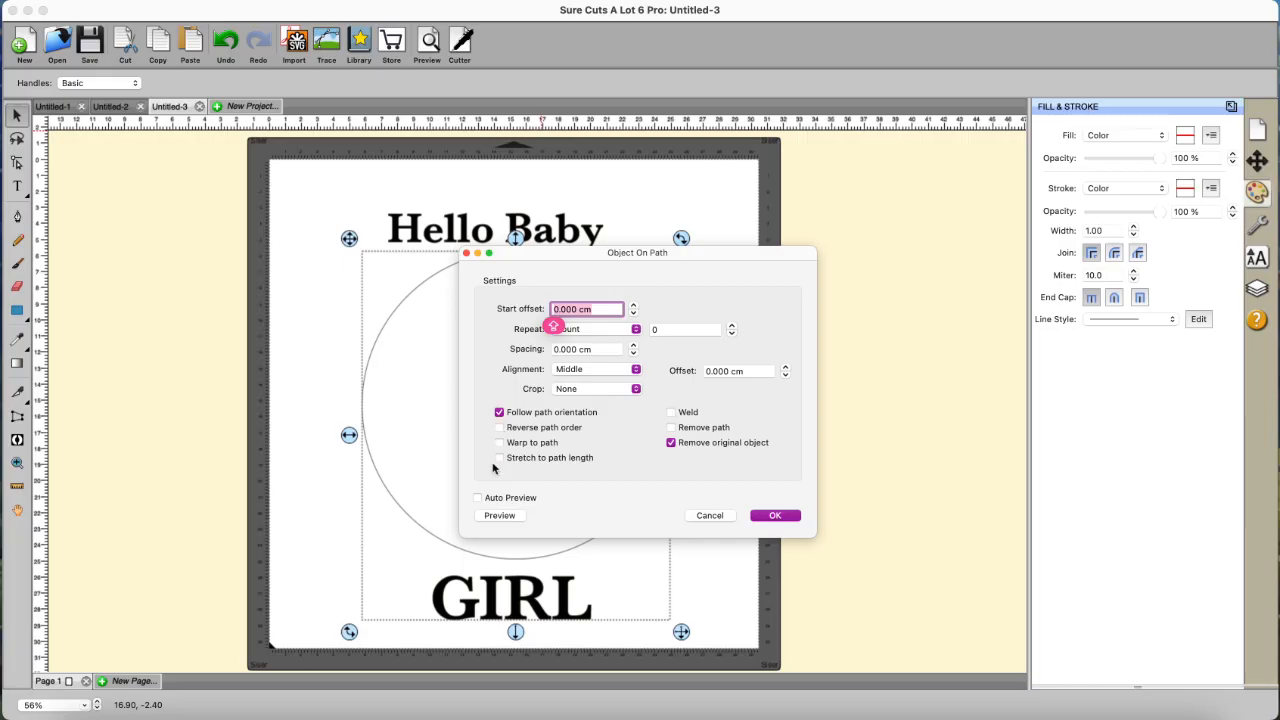
pyautogui.click(478, 500)
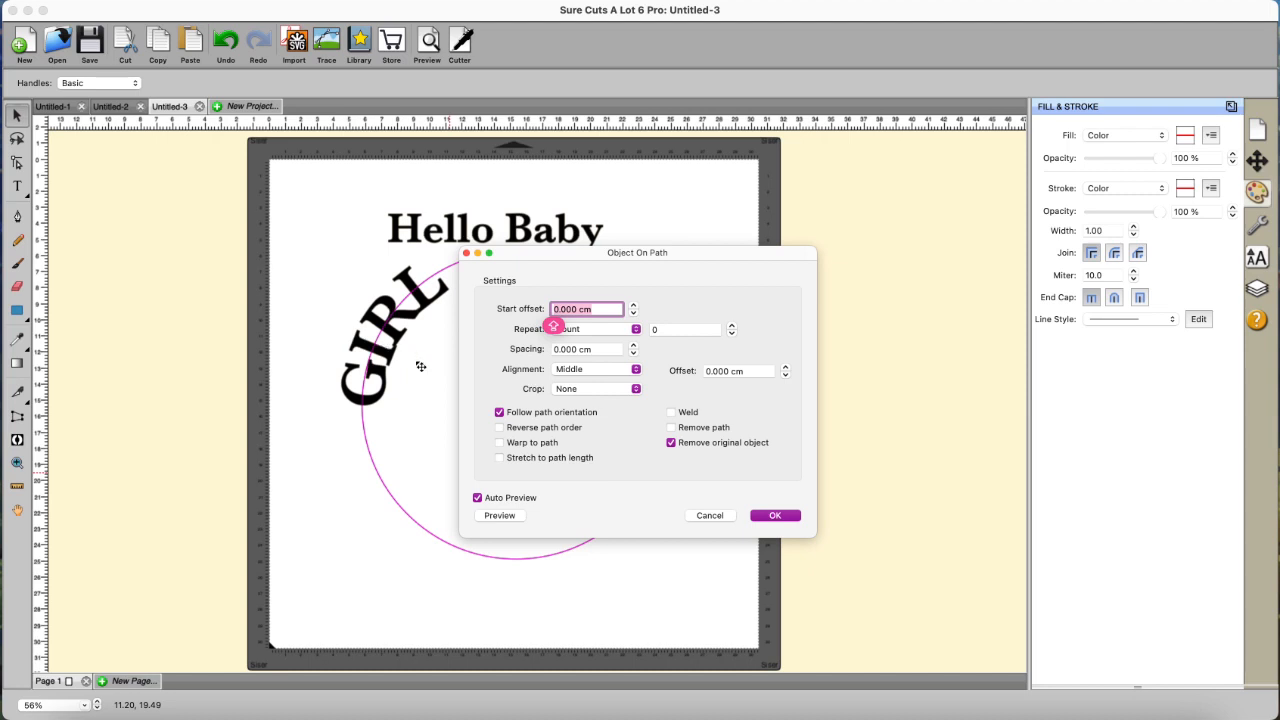
pyautogui.click(500, 428)
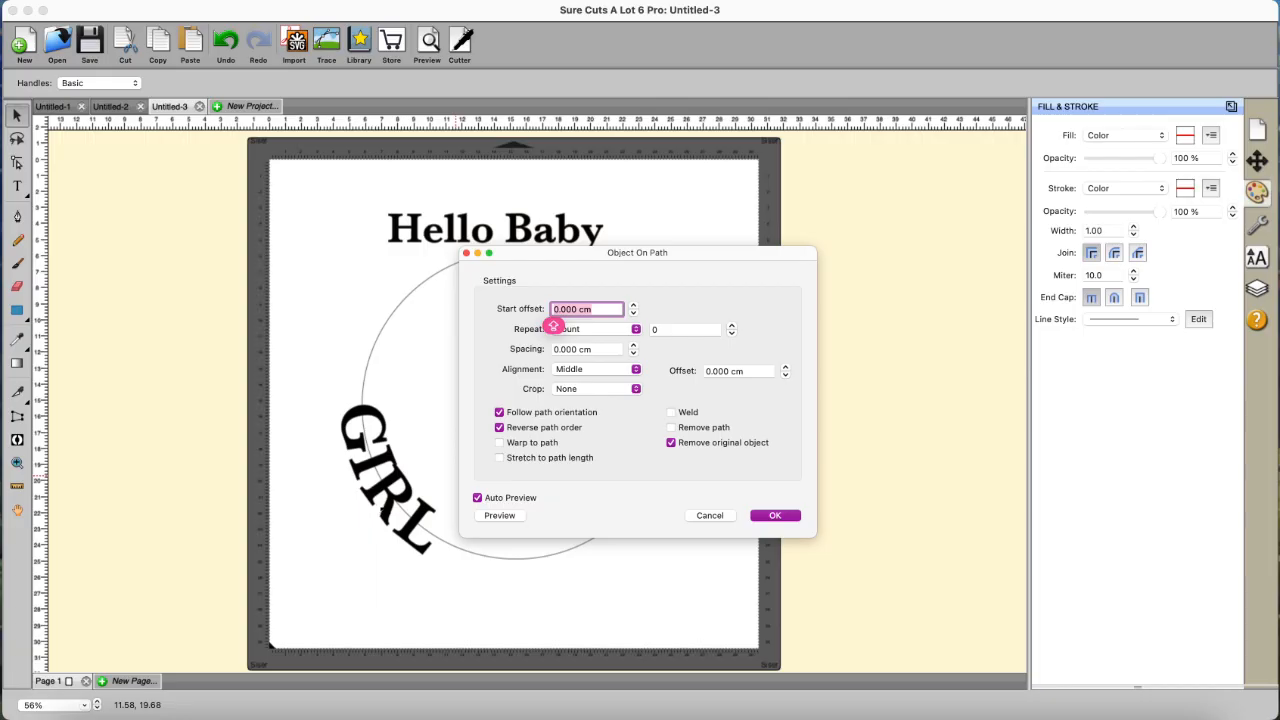
# Centre "GIRL" on the lower arc of the circle with a start offset of 10.30 cm and apply the effect
pyautogui.click(632, 314)
pyautogui.click(632, 306)
pyautogui.click(632, 306)
pyautogui.click(632, 306)
pyautogui.click(632, 306)
pyautogui.click(632, 306)
pyautogui.click(632, 306)
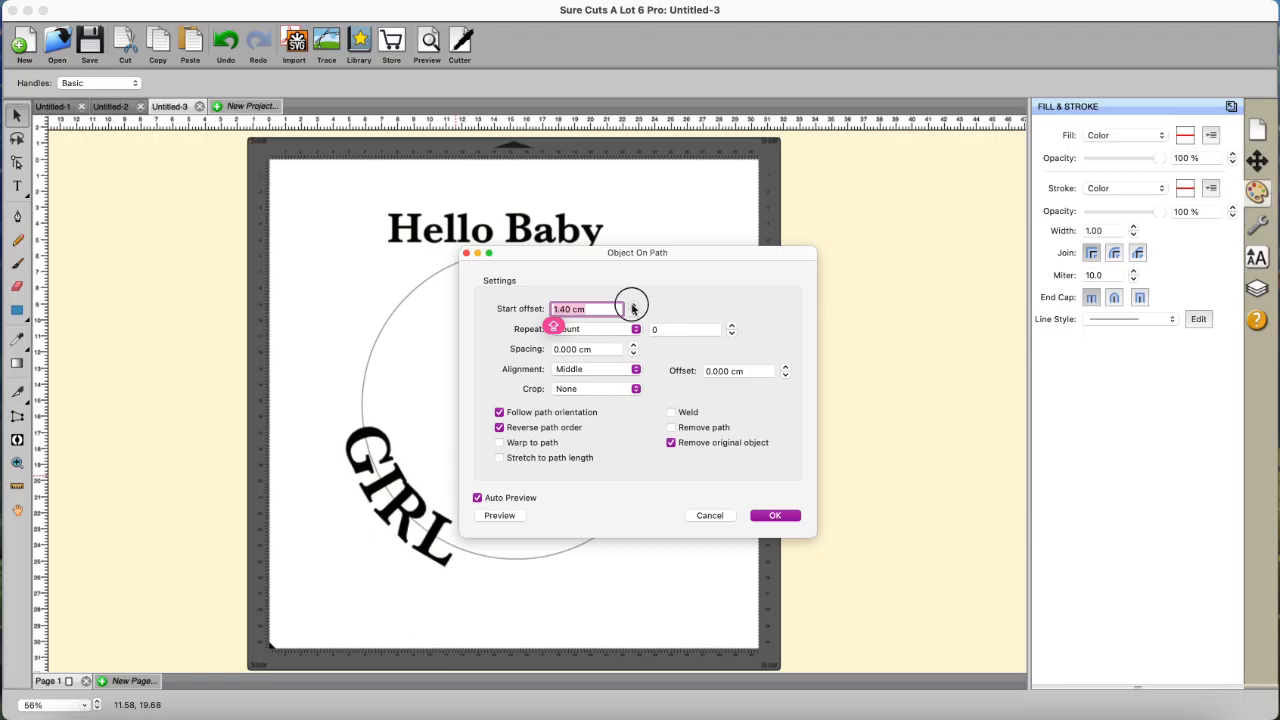
pyautogui.click(632, 306)
pyautogui.click(632, 306)
pyautogui.click(632, 306)
pyautogui.click(632, 306)
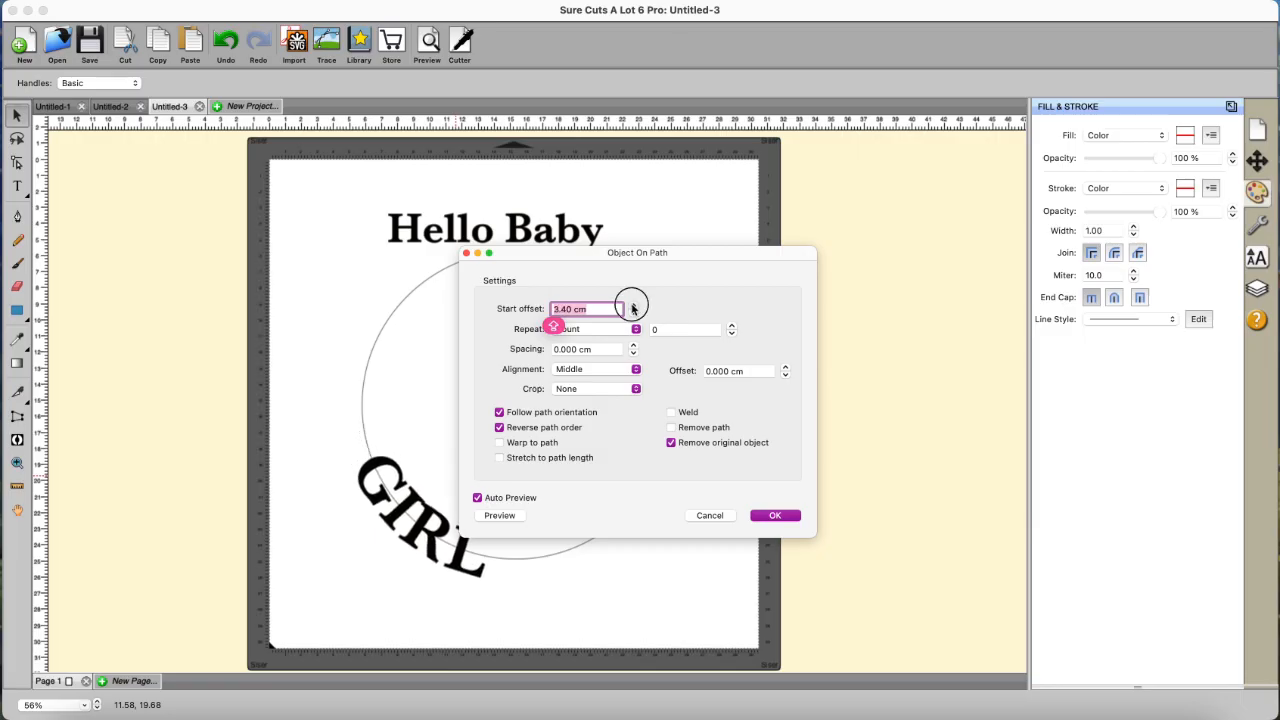
pyautogui.click(632, 306)
pyautogui.click(632, 306)
pyautogui.click(632, 306)
pyautogui.click(632, 306)
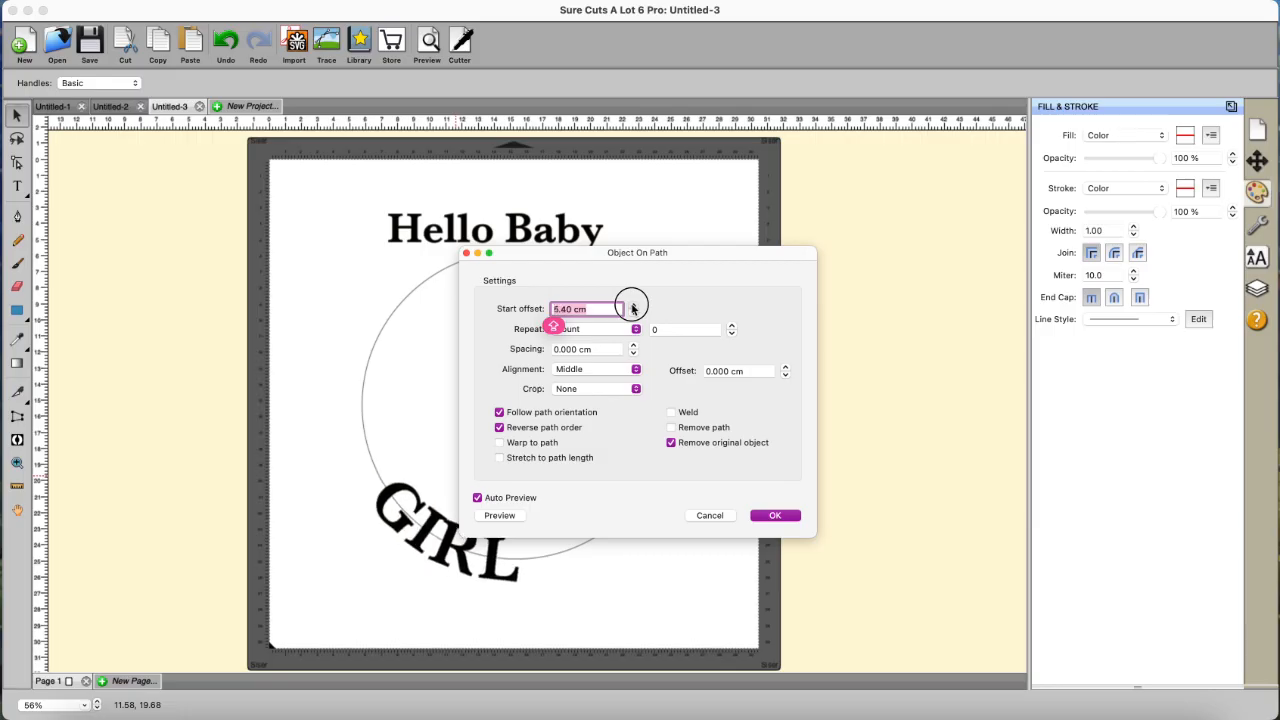
pyautogui.click(632, 306)
pyautogui.click(632, 306)
pyautogui.click(632, 306)
pyautogui.click(632, 306)
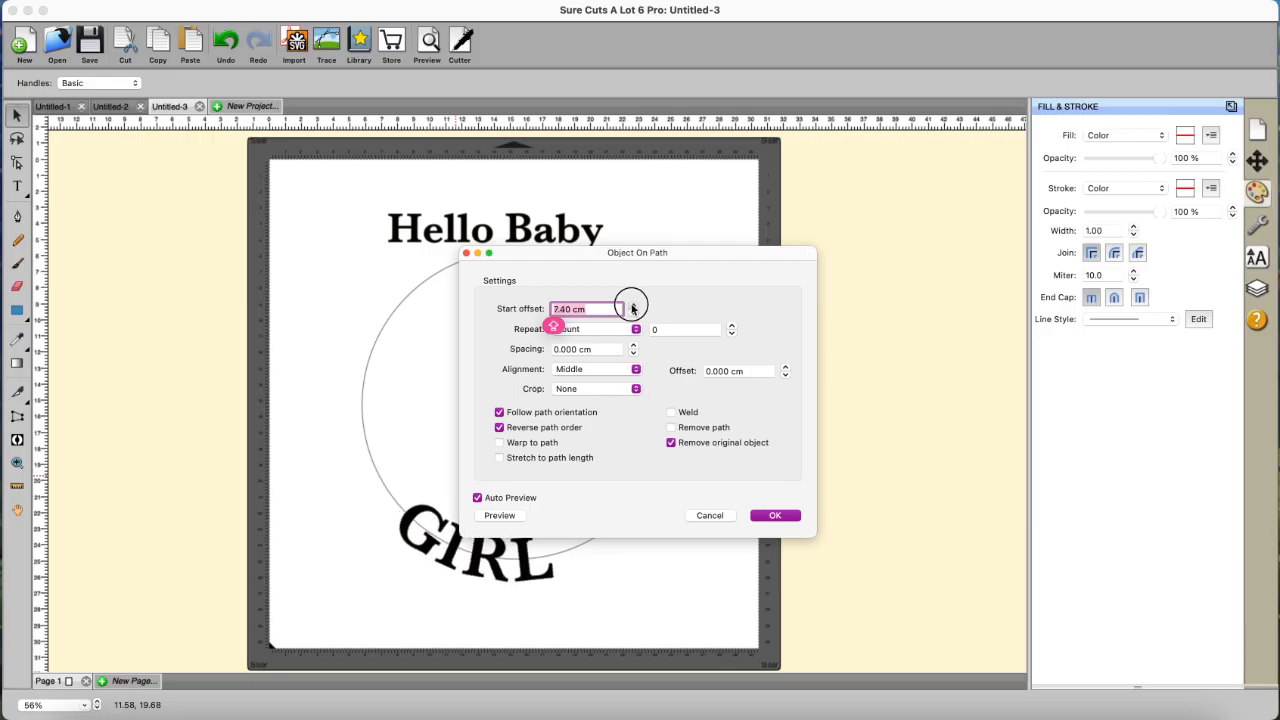
pyautogui.click(632, 306)
pyautogui.click(632, 306)
pyautogui.click(632, 306)
pyautogui.click(632, 306)
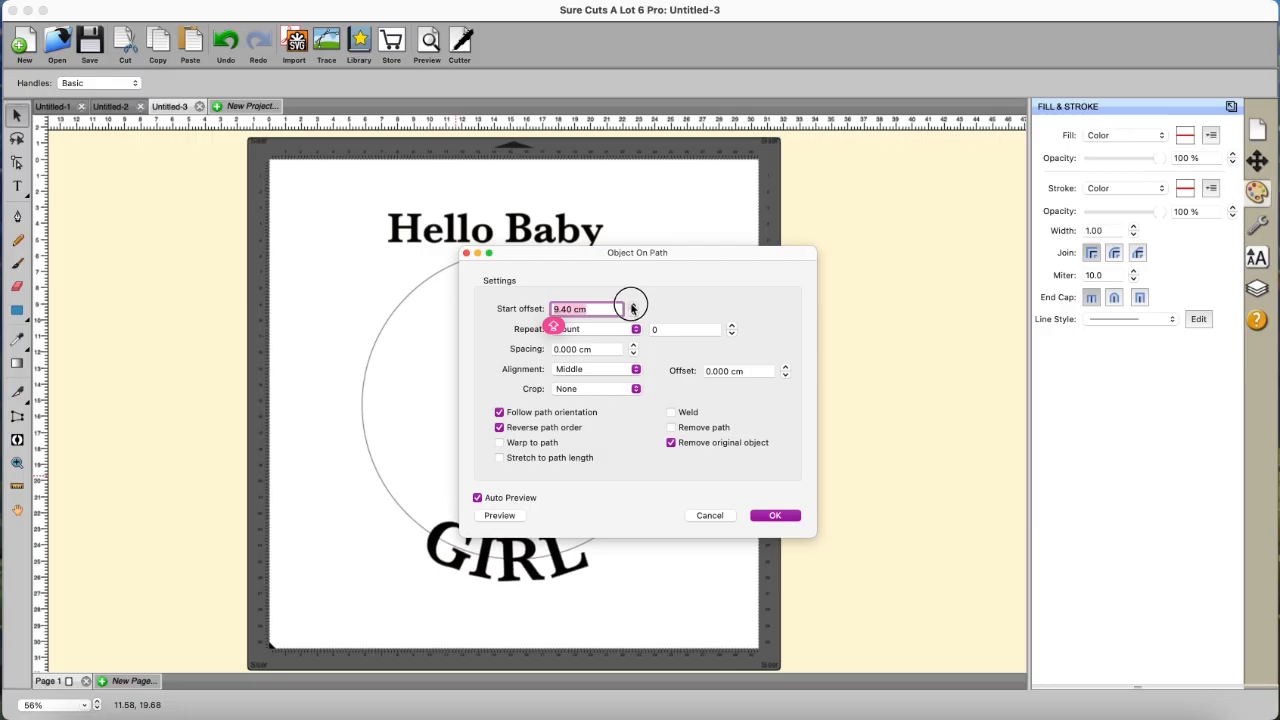
pyautogui.click(632, 306)
pyautogui.click(632, 306)
pyautogui.click(632, 306)
pyautogui.click(632, 306)
pyautogui.click(632, 306)
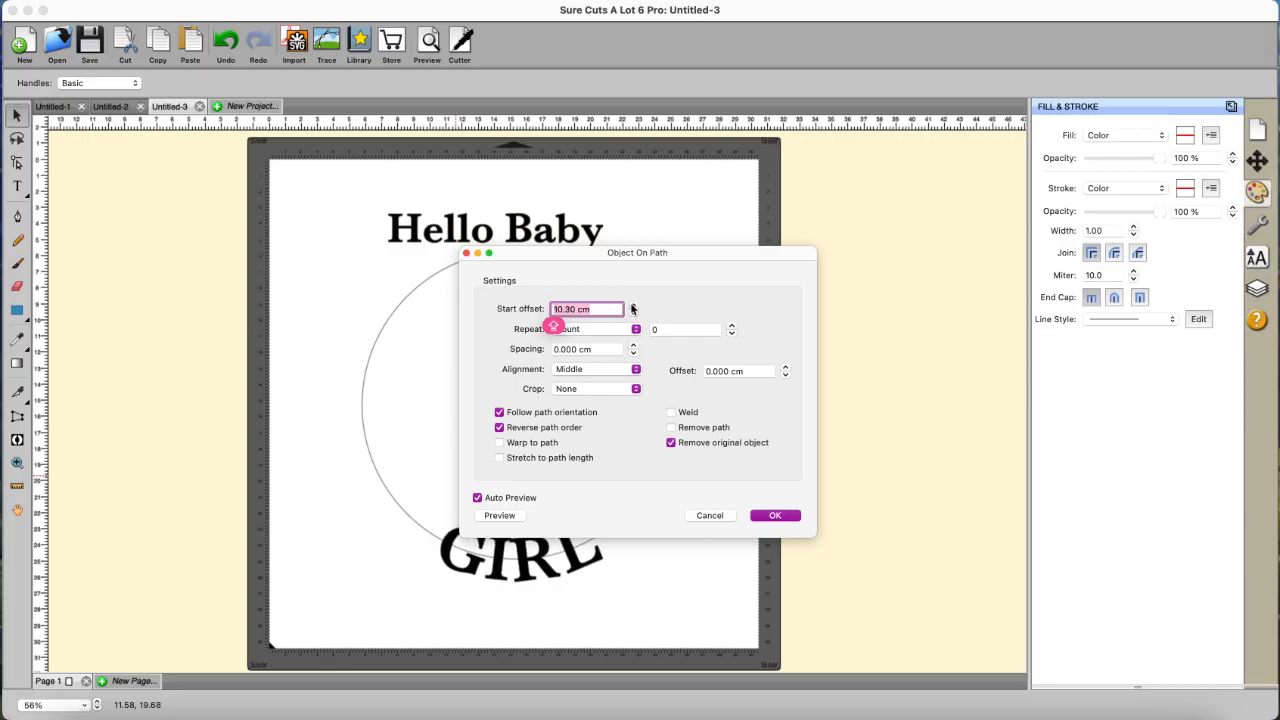
pyautogui.click(775, 516)
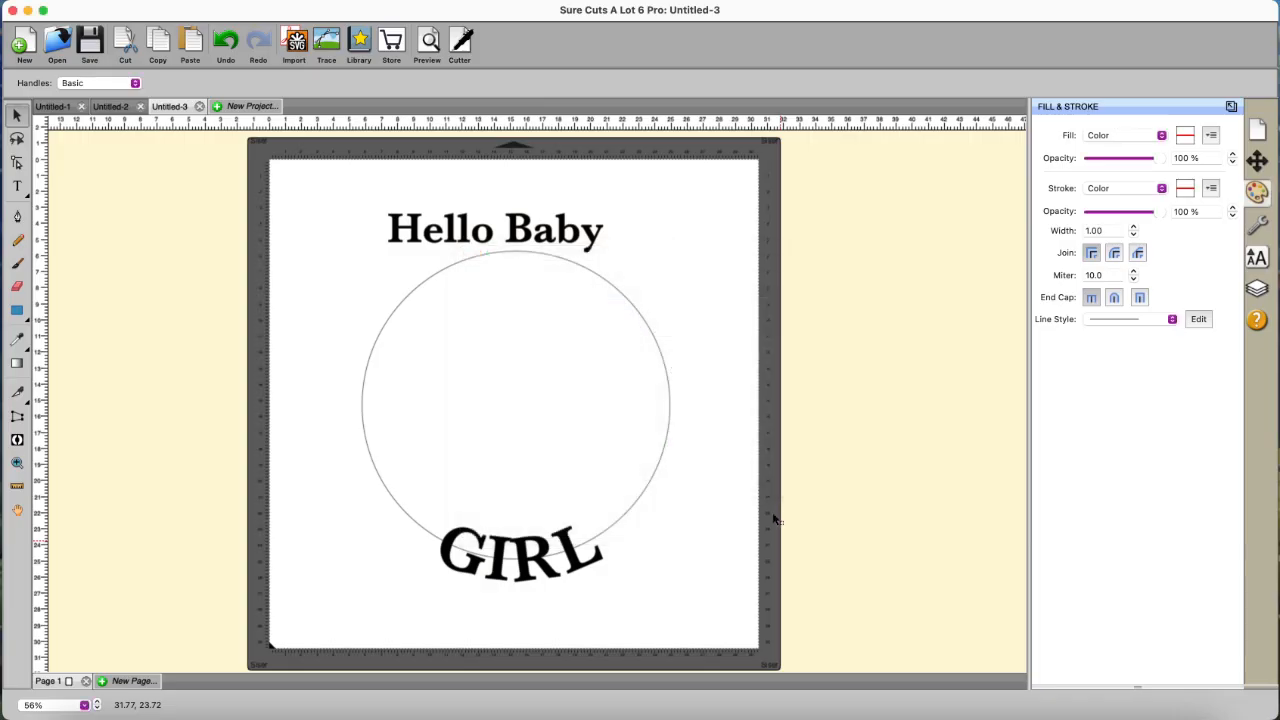
# Lock the curved "GIRL" text at the bottom of the circle
pyautogui.moveTo(351, 500); pyautogui.dragTo(650, 617)
pyautogui.rightClick(586, 558)
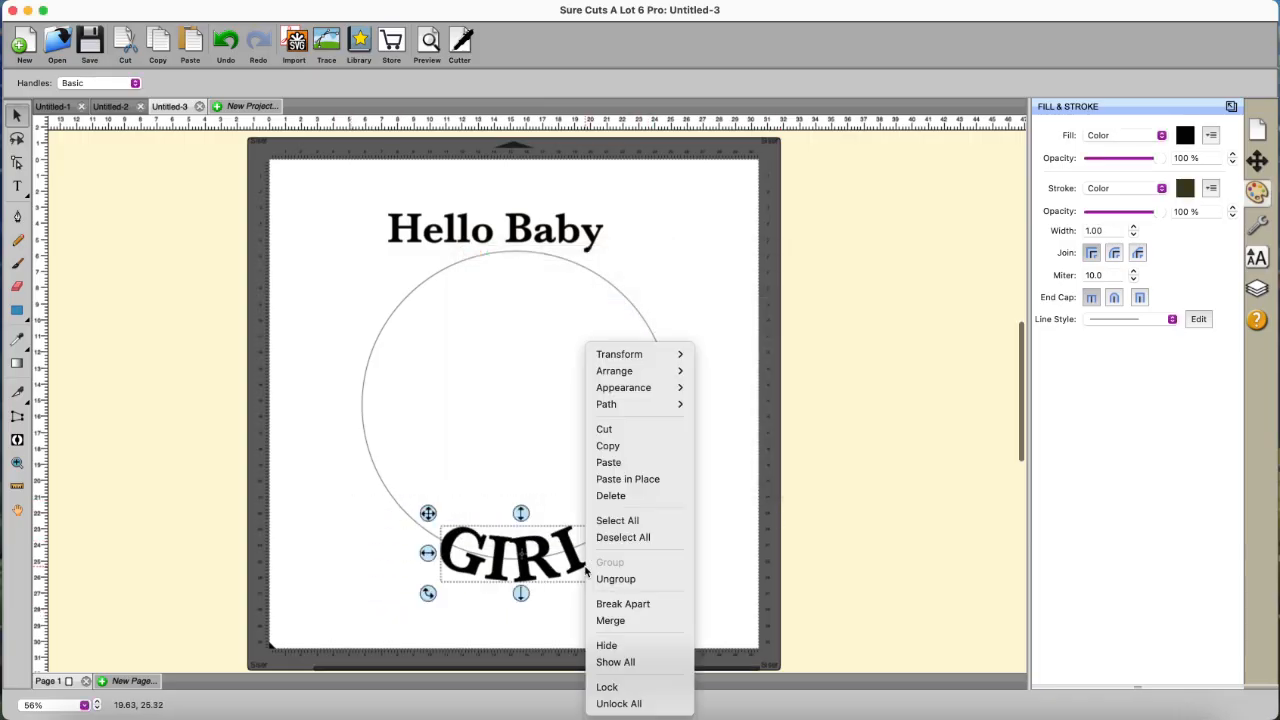
pyautogui.click(604, 687)
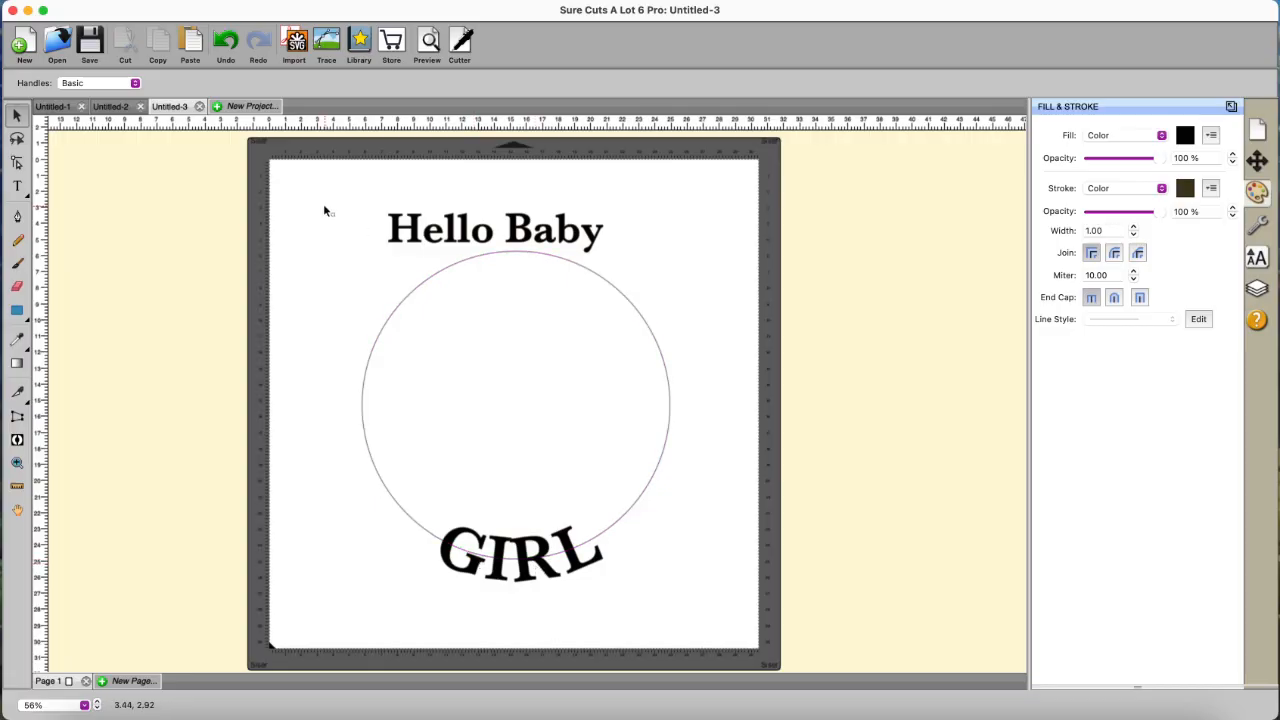
# Start Object On Path for "Hello Baby" and the circle with Auto Preview enabled, keeping the dialog clear of the artwork
pyautogui.moveTo(327, 205); pyautogui.dragTo(729, 577)
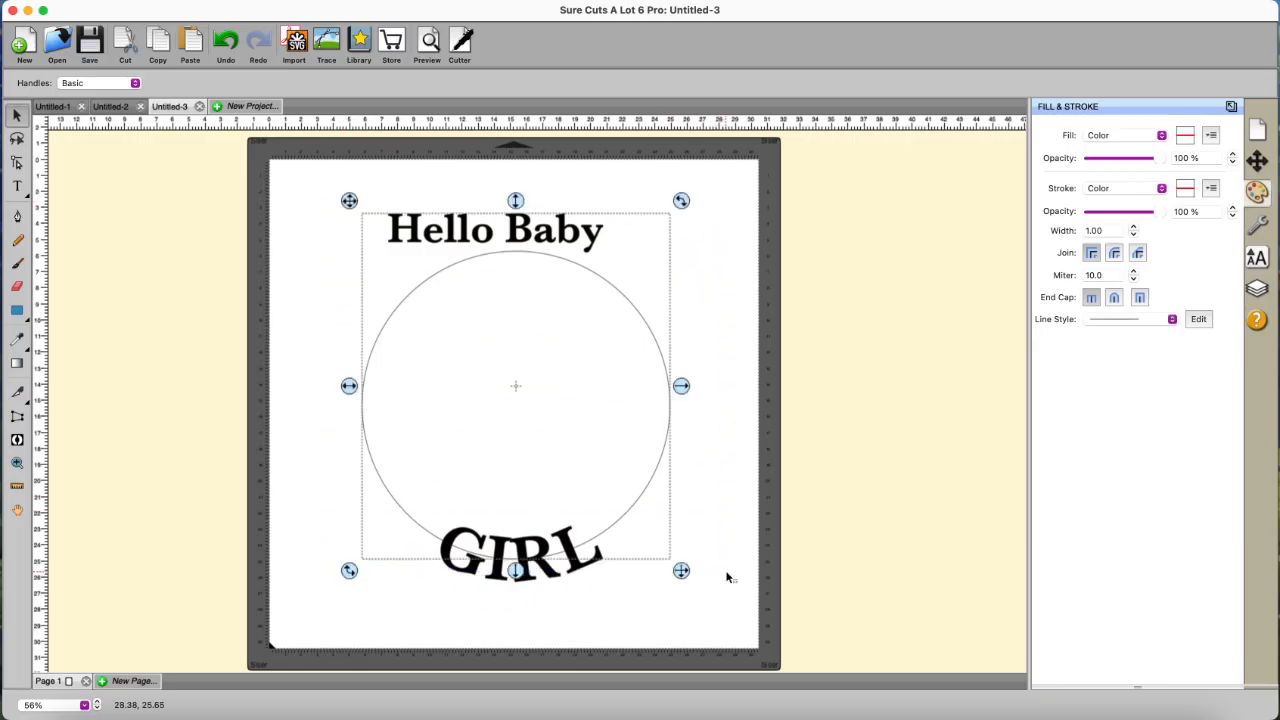
pyautogui.click(408, 1)
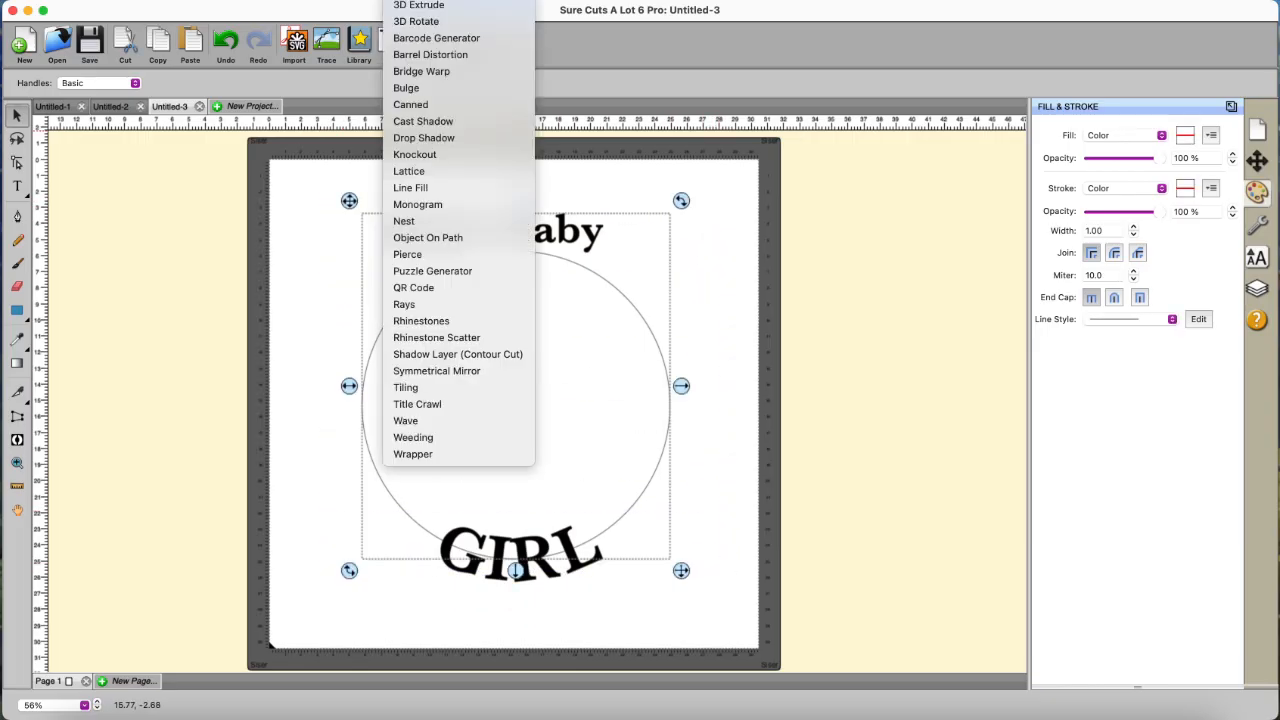
pyautogui.click(433, 240)
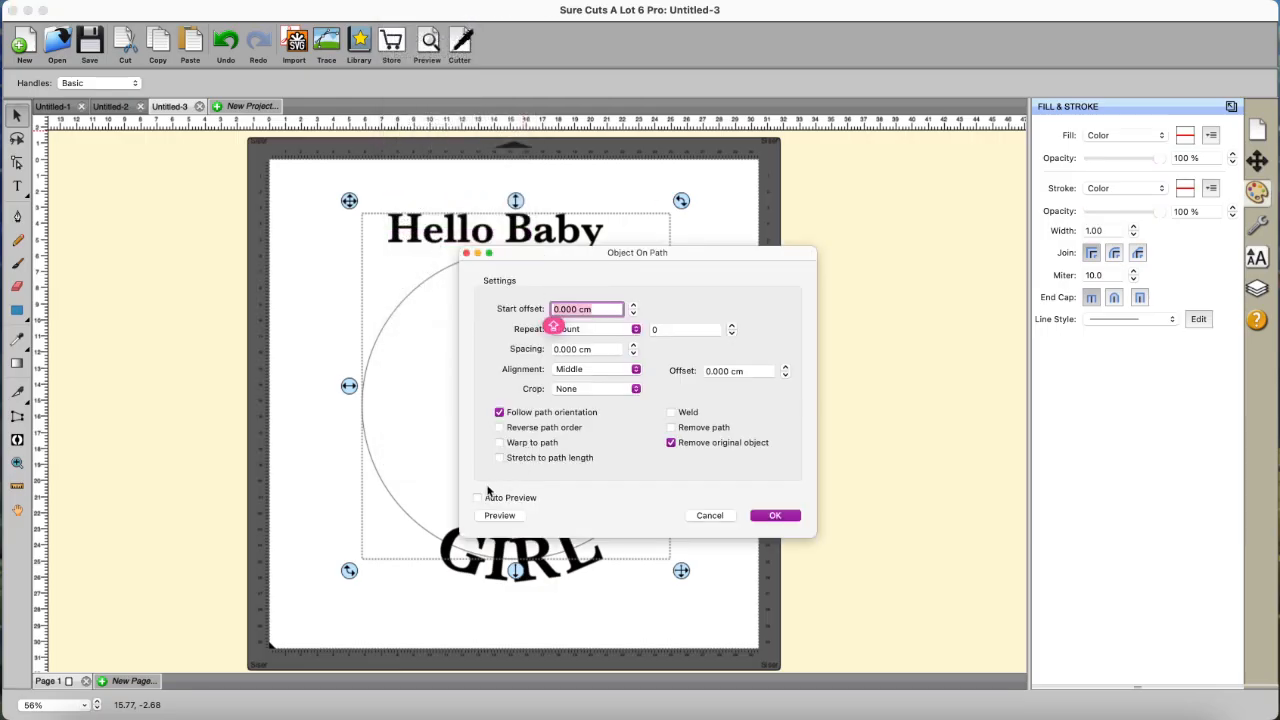
pyautogui.click(478, 497)
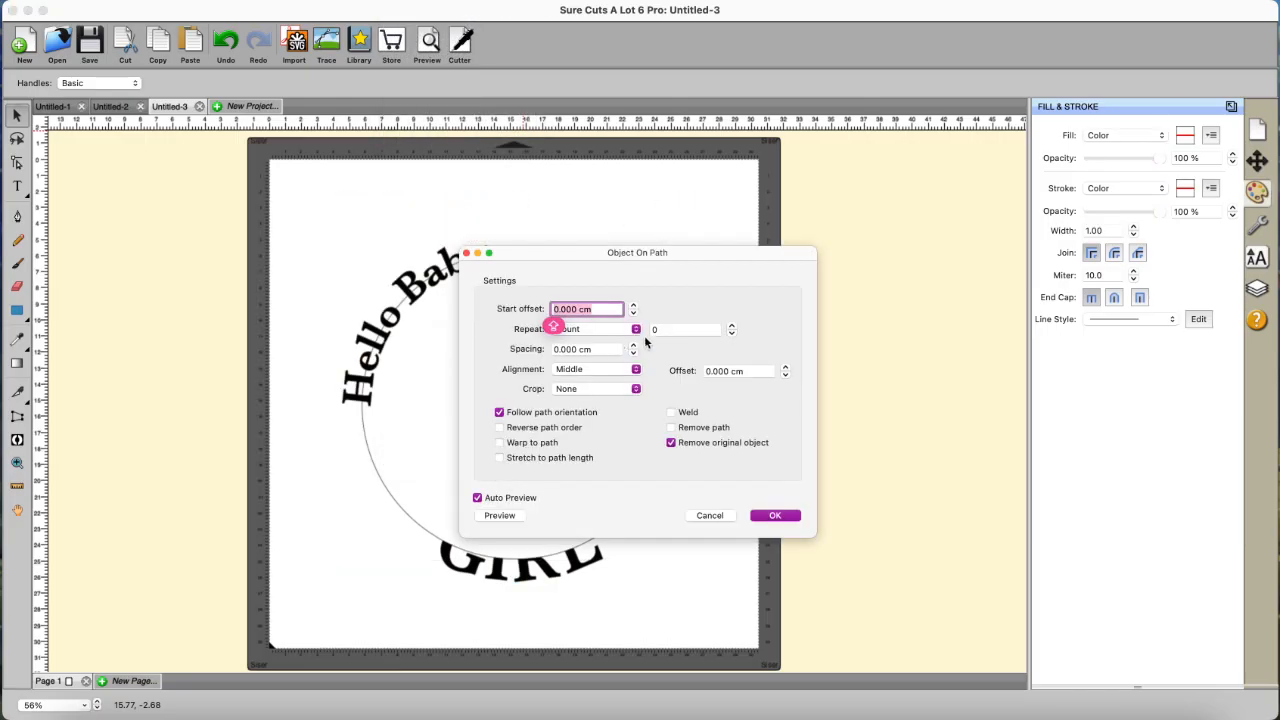
pyautogui.moveTo(646, 252); pyautogui.dragTo(910, 240)
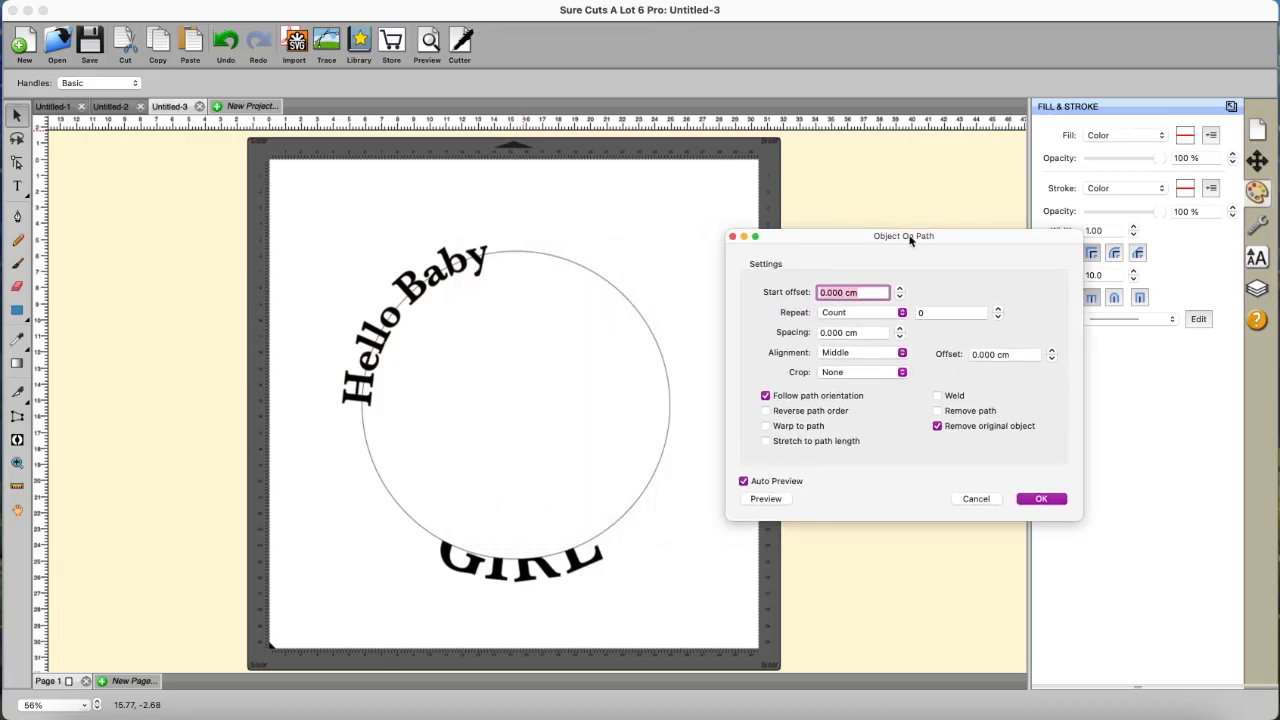
# Centre "Hello Baby" on the upper arc with a start offset of 8.00 cm and apply the effect
pyautogui.click(899, 288)
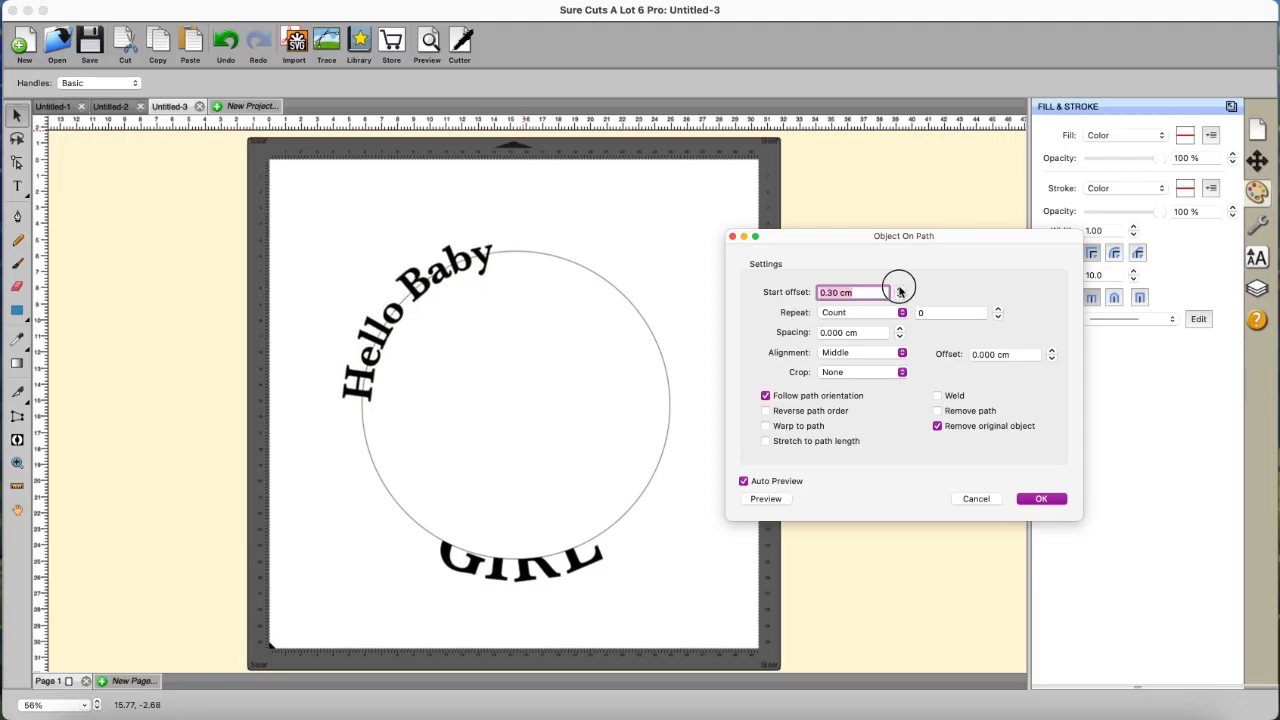
pyautogui.moveTo(899, 290); pyautogui.dragTo(899, 290)
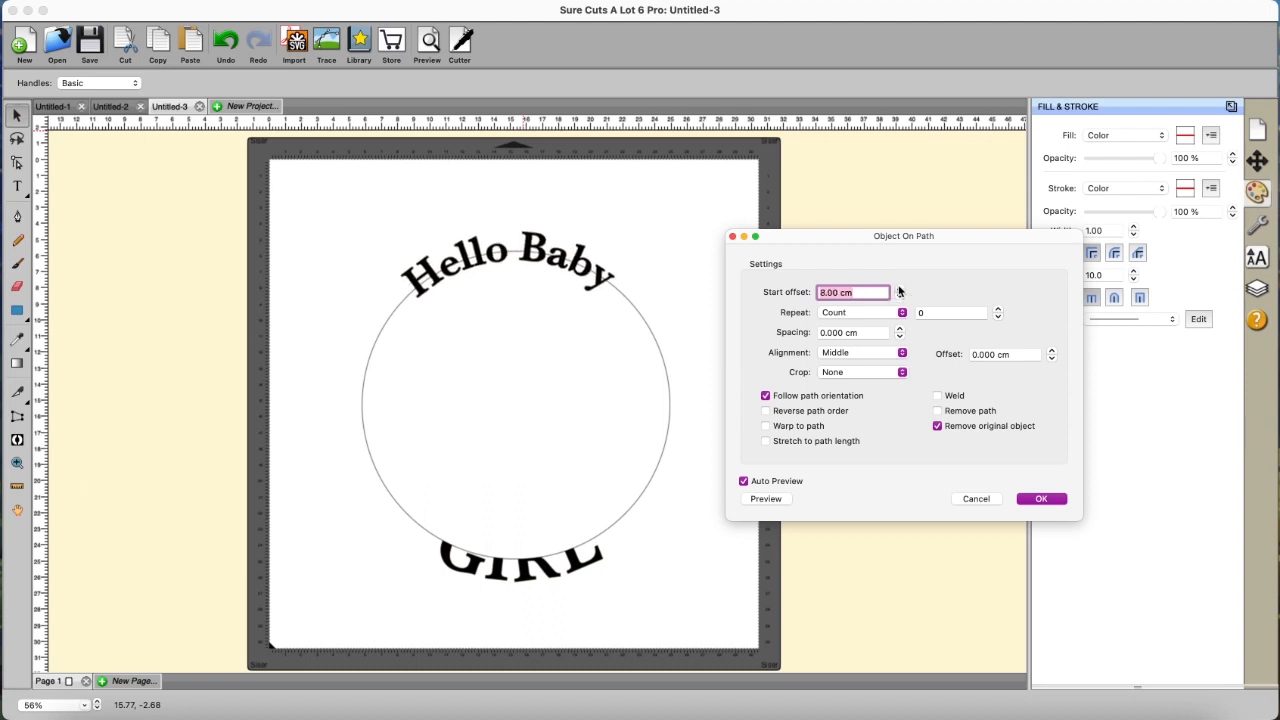
pyautogui.click(1042, 499)
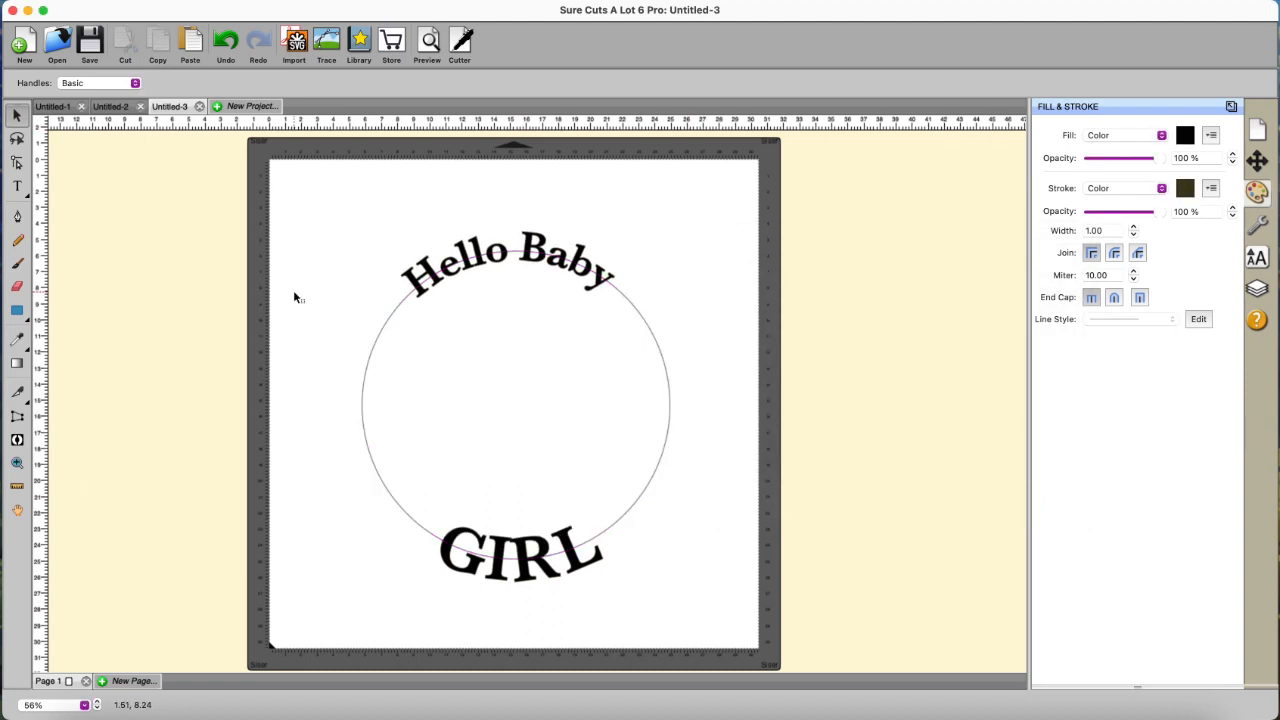
# Unlock all objects and shift the curved "Hello Baby" text slightly upward, keeping it centred over the top of the circle
pyautogui.click(235, 0)
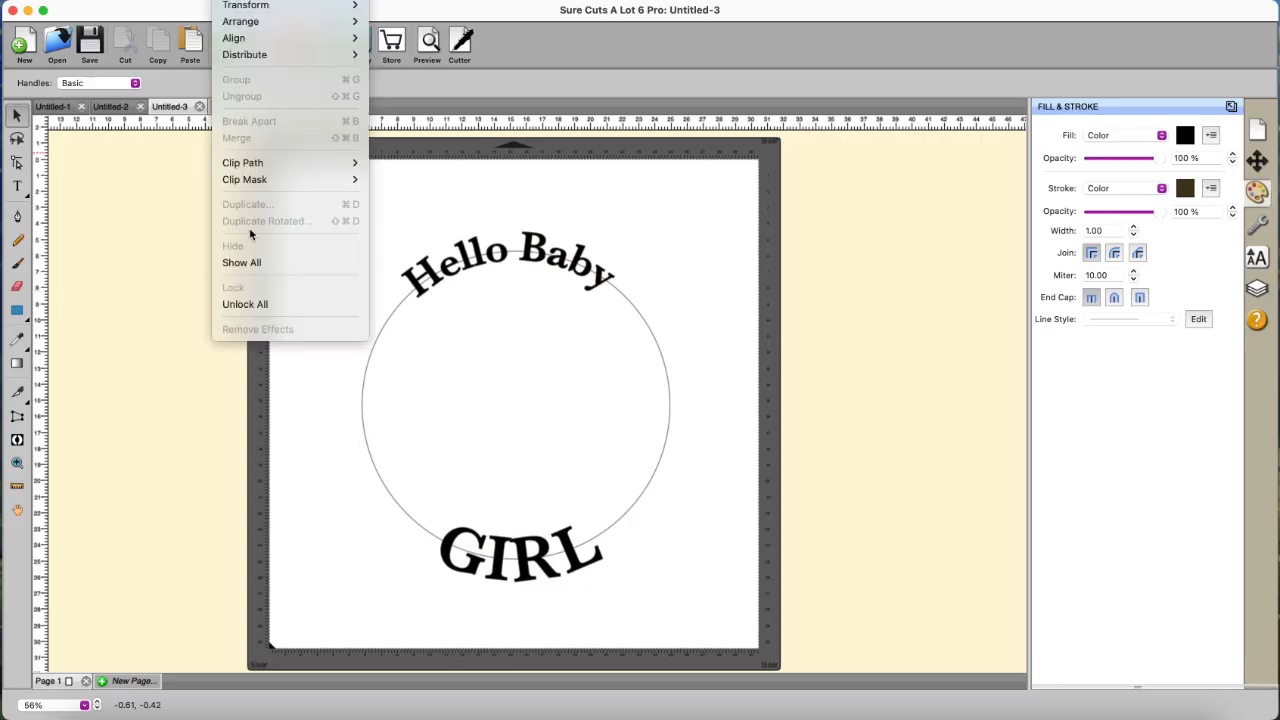
pyautogui.click(245, 304)
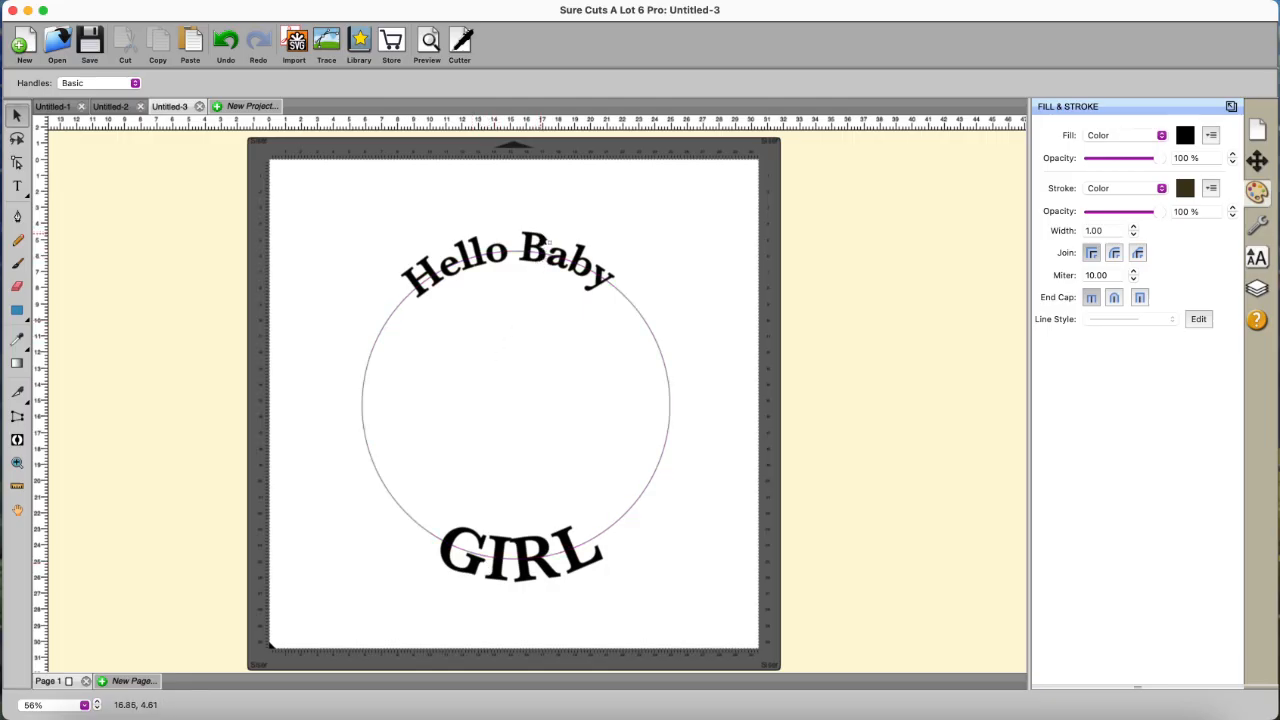
pyautogui.click(546, 244)
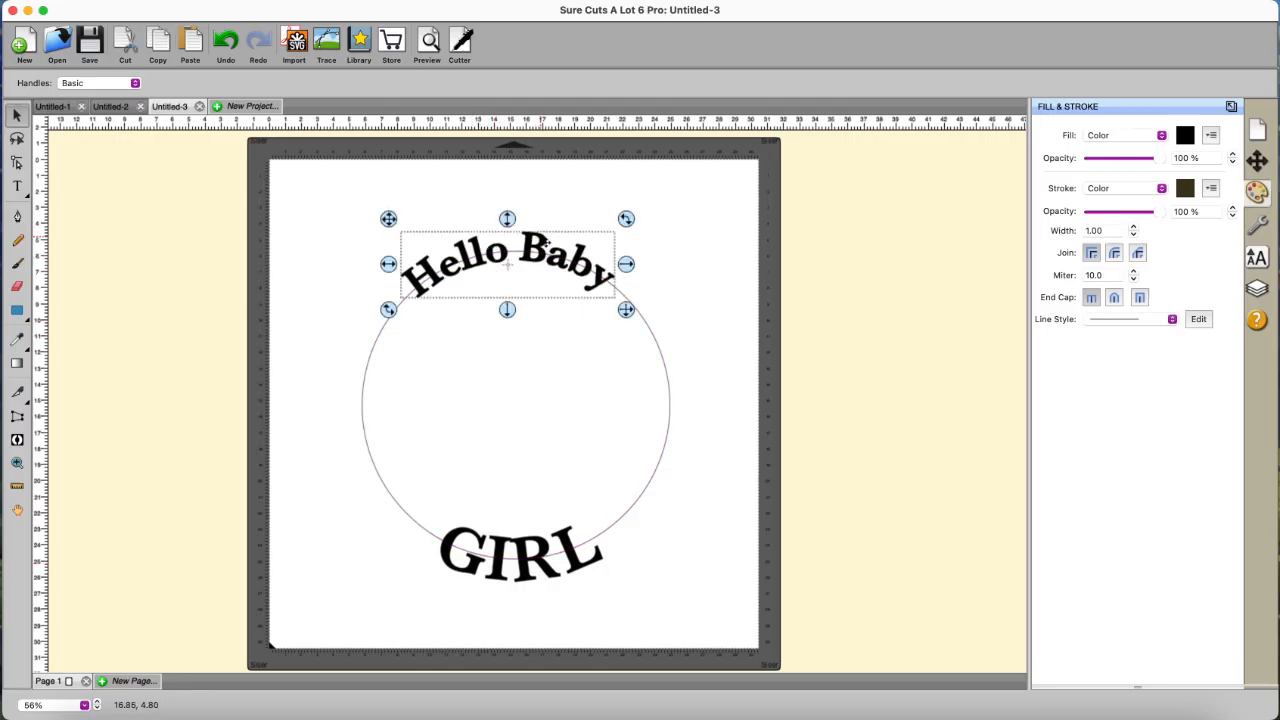
pyautogui.moveTo(544, 244); pyautogui.dragTo(544, 235)
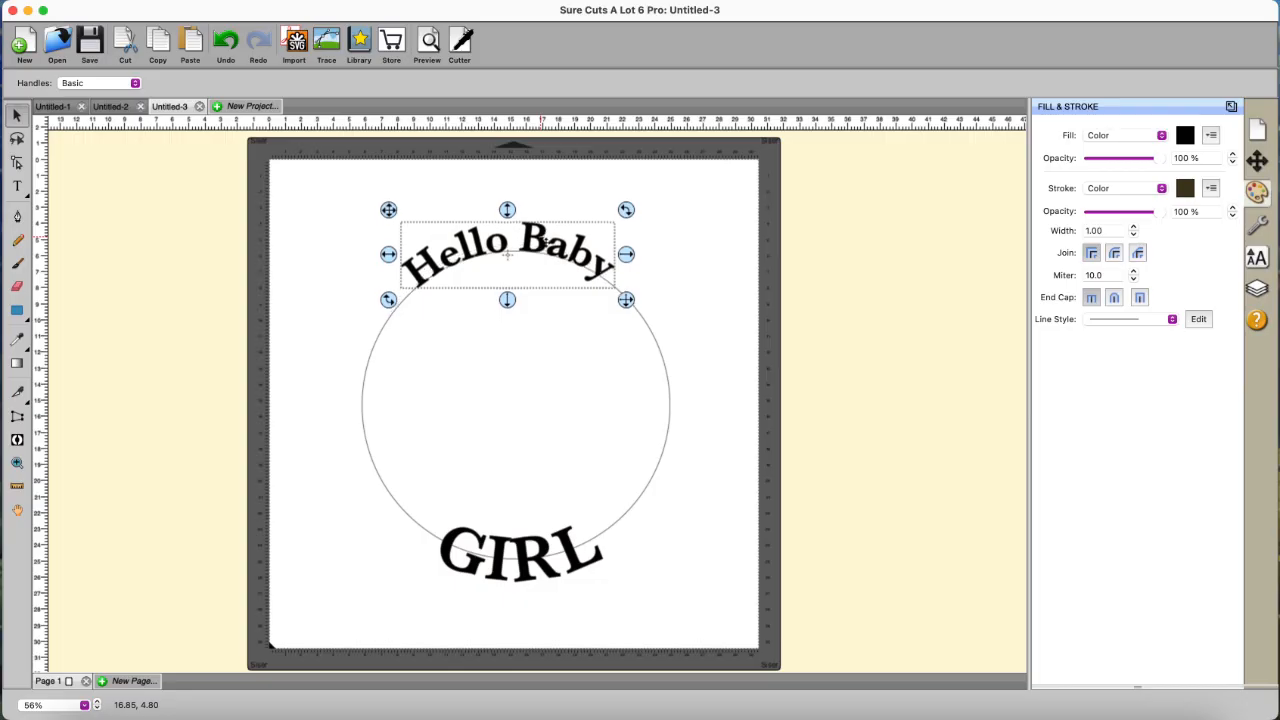
# Nudge the curved "GIRL" text straight down until its letters hang just beneath the circle's lower arc
pyautogui.click(580, 571)
pyautogui.press('Down')
pyautogui.press('Down')
pyautogui.press('Down')
pyautogui.press('Down')
pyautogui.press('Down')
pyautogui.press('Down')
pyautogui.press('Down')
pyautogui.press('Down')
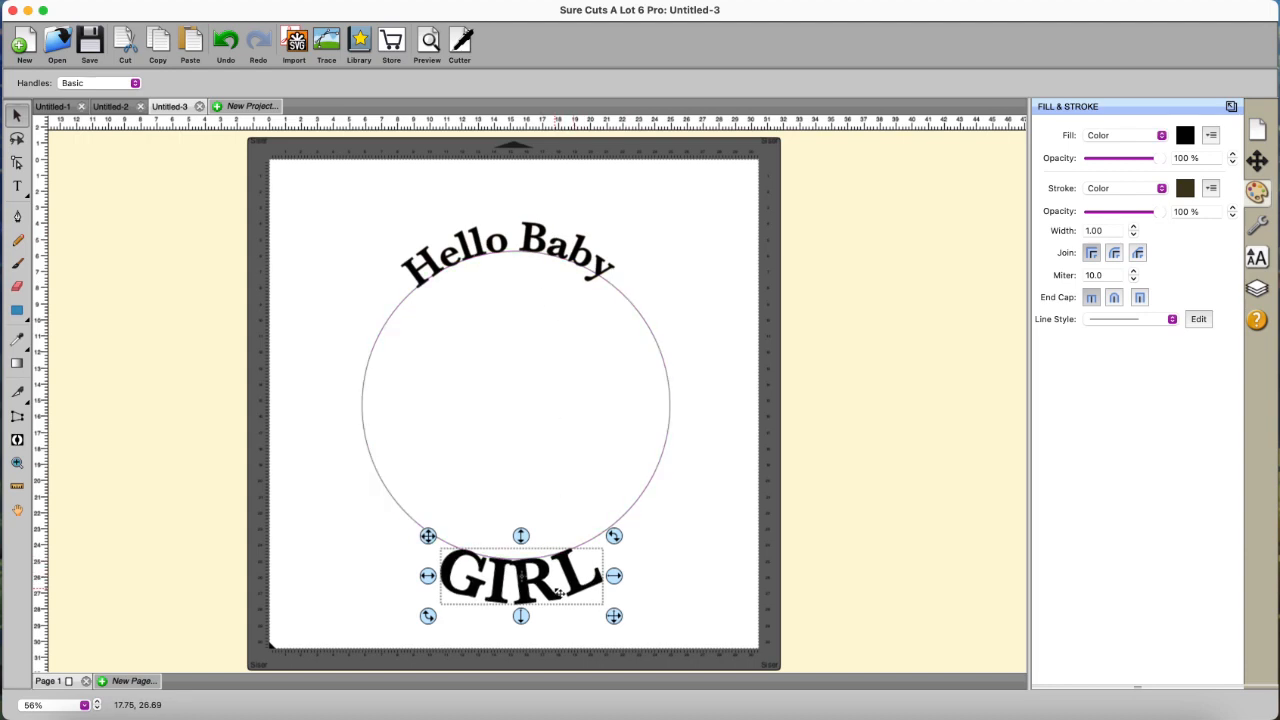
# Nudge "GIRL" straight up until the circle's lower arc runs through its letters, and deselect it
pyautogui.press('Up')
pyautogui.press('Up')
pyautogui.press('Up')
pyautogui.press('Up')
pyautogui.press('Up')
pyautogui.press('Up')
pyautogui.press('Up')
pyautogui.press('Up')
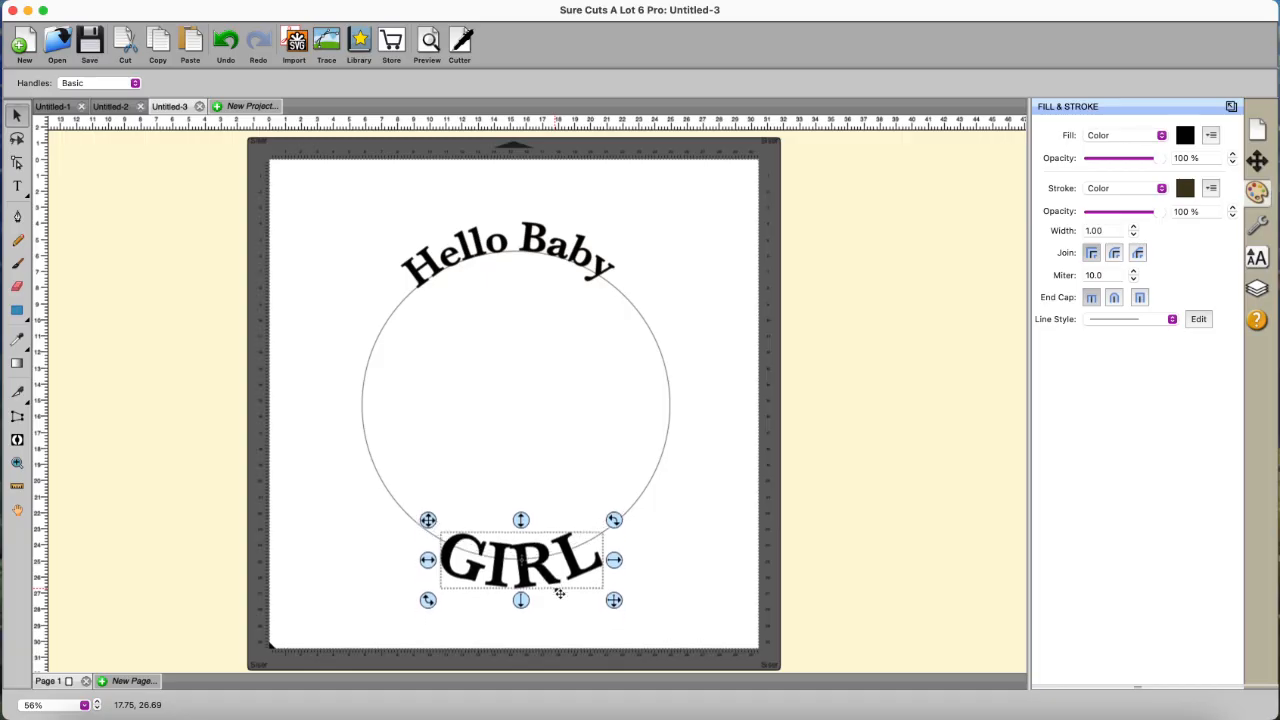
pyautogui.press('Up')
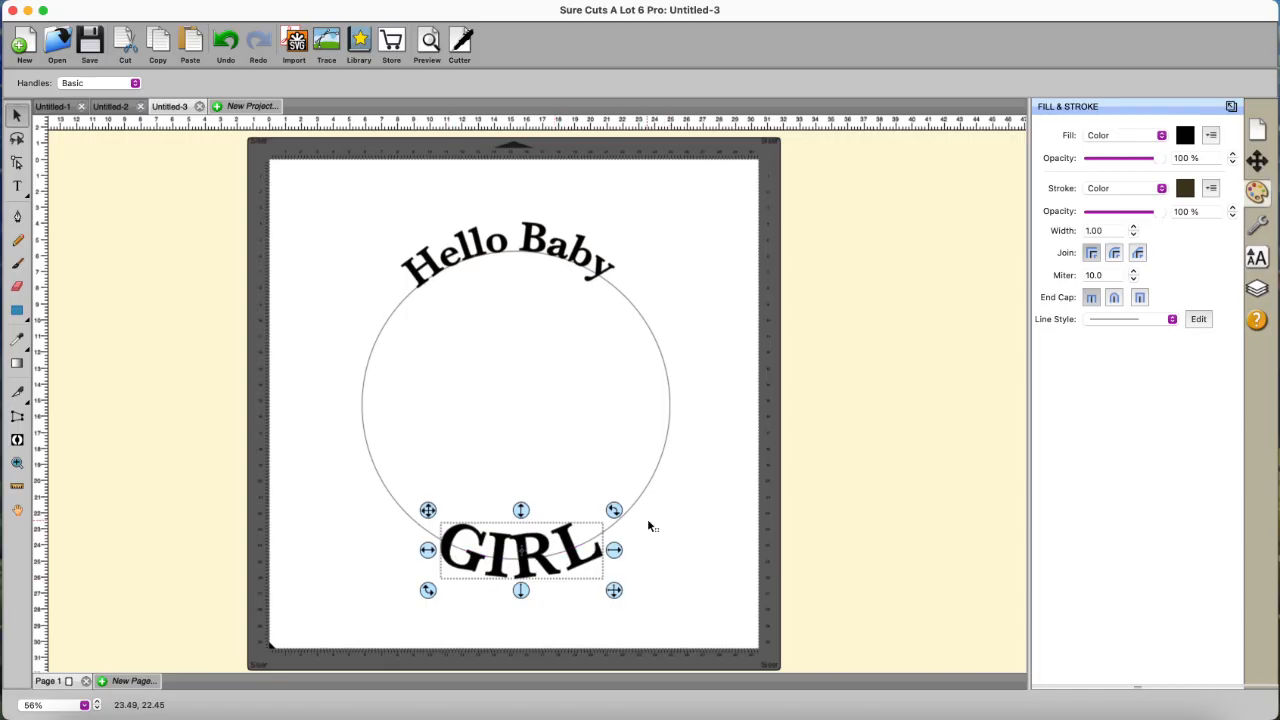
pyautogui.click(718, 456)
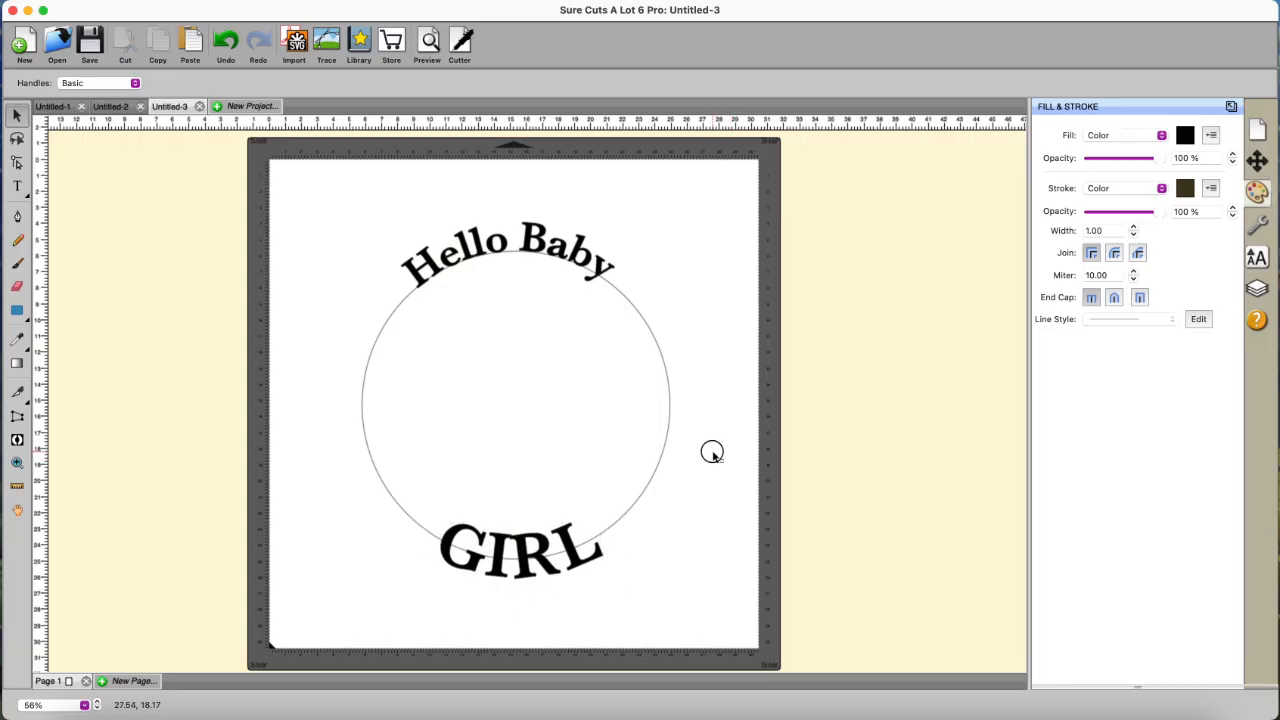